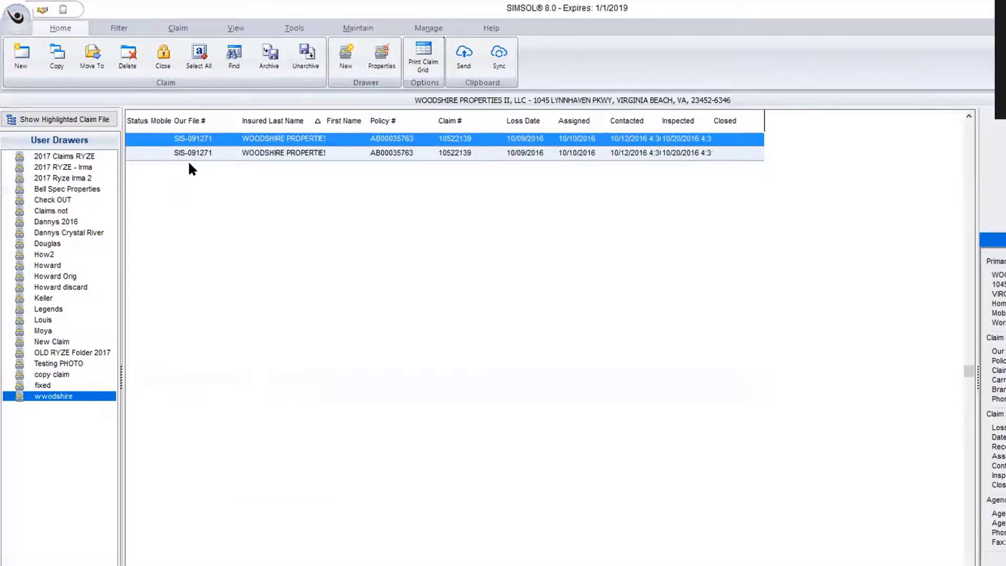
# Open the Scope of Damage of the second WOODSHIRE PROPERTIES claim and delete the Outer Foyer area from the Main Building group
pyautogui.doubleClick(261, 153)
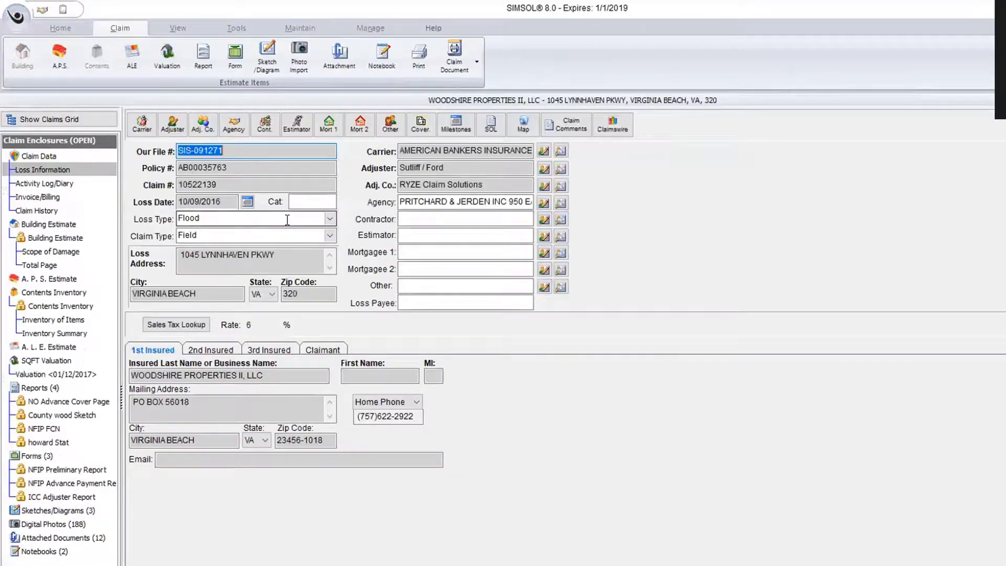
pyautogui.click(52, 249)
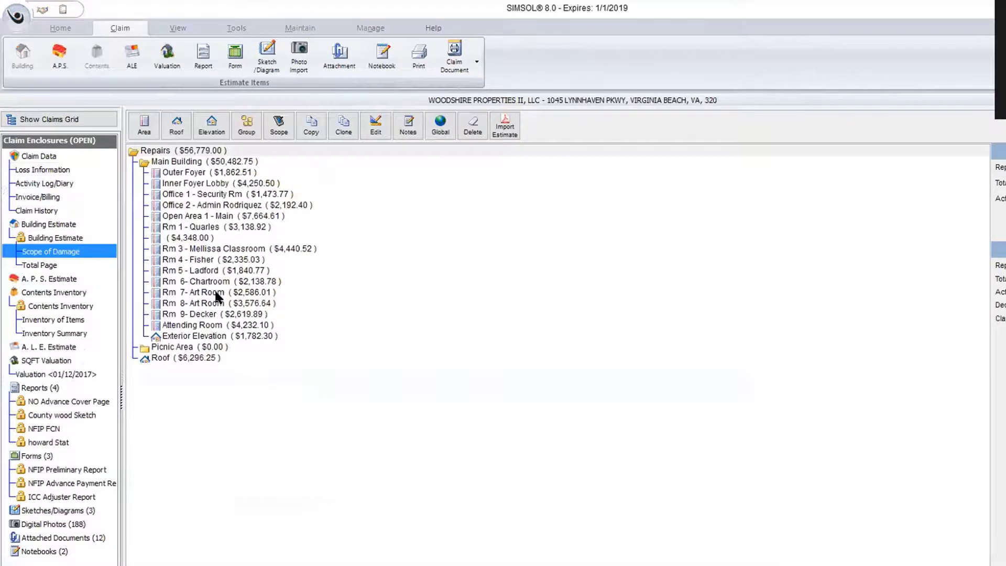
pyautogui.click(183, 173)
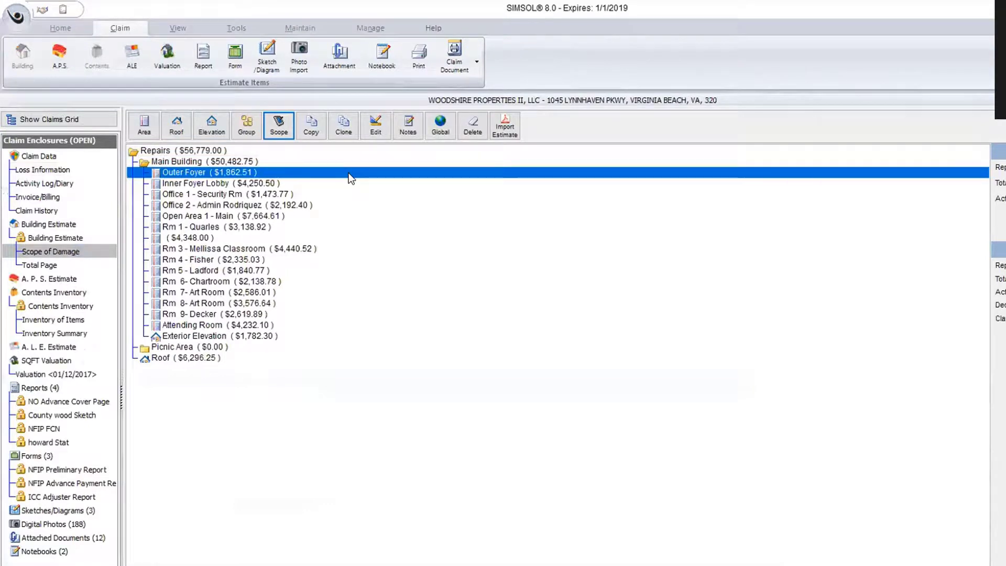
pyautogui.click(473, 126)
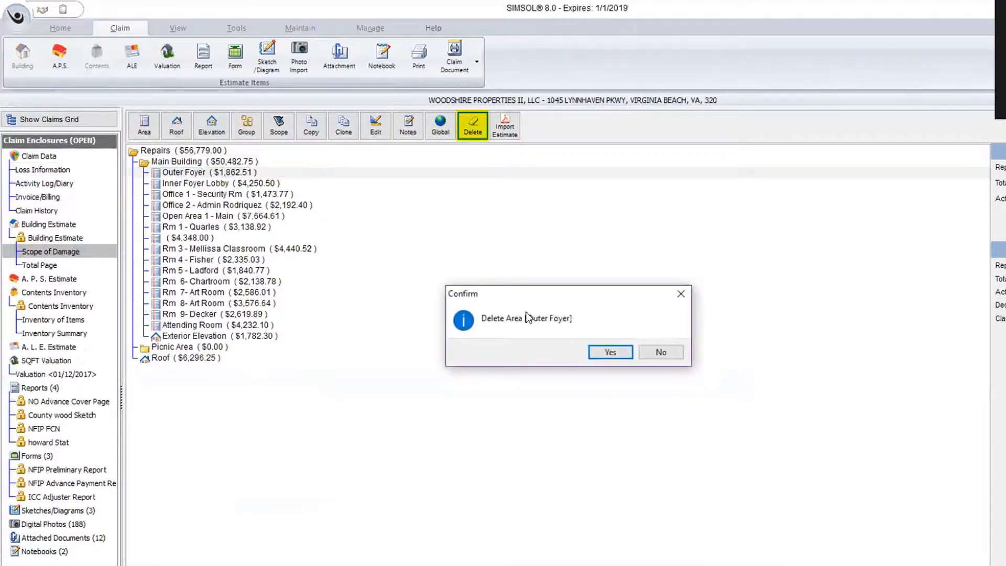
pyautogui.click(609, 354)
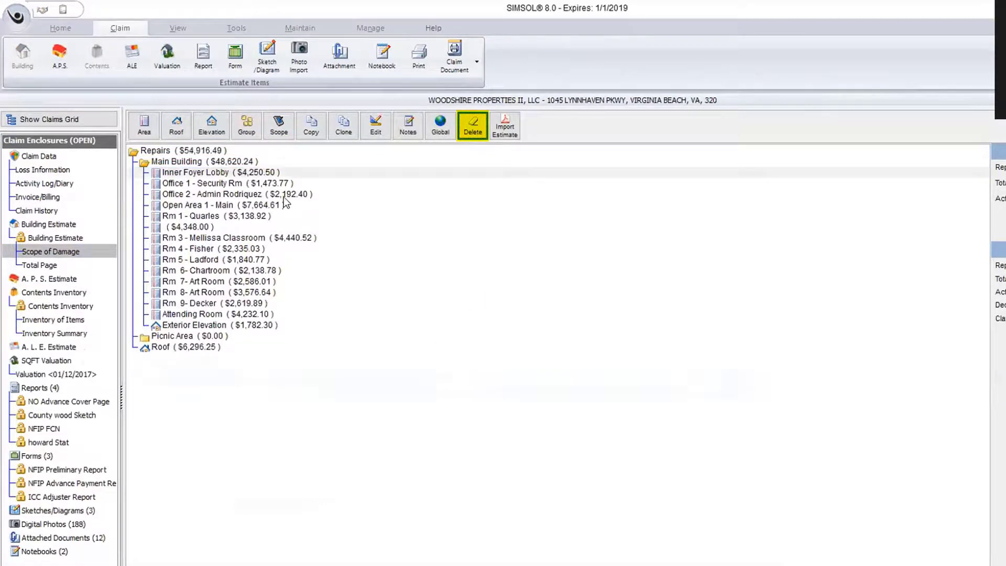
# Delete the Inner Foyer Lobby and Office 1 - Security Rm areas from the Main Building group
pyautogui.click(271, 173)
pyautogui.click(471, 129)
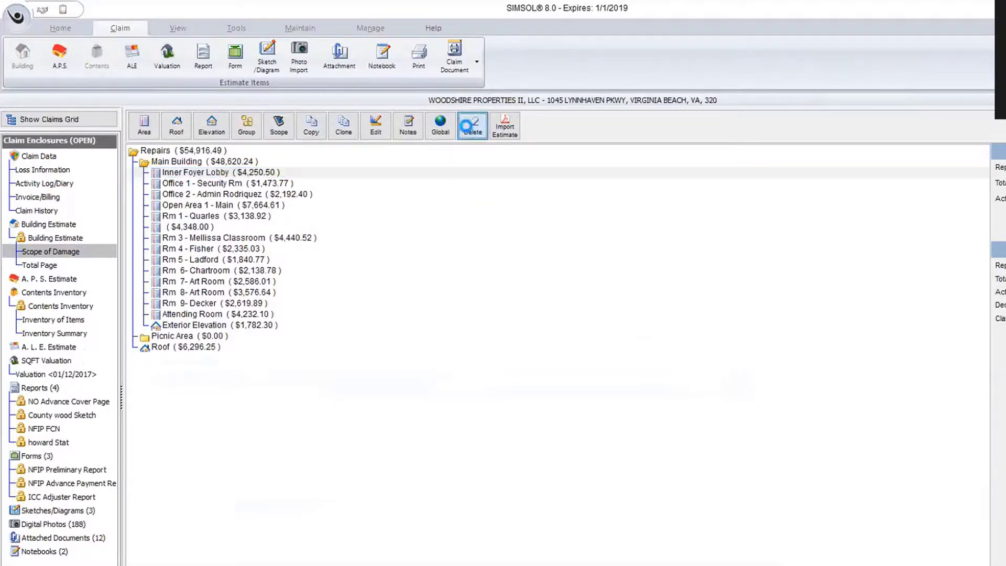
pyautogui.click(603, 355)
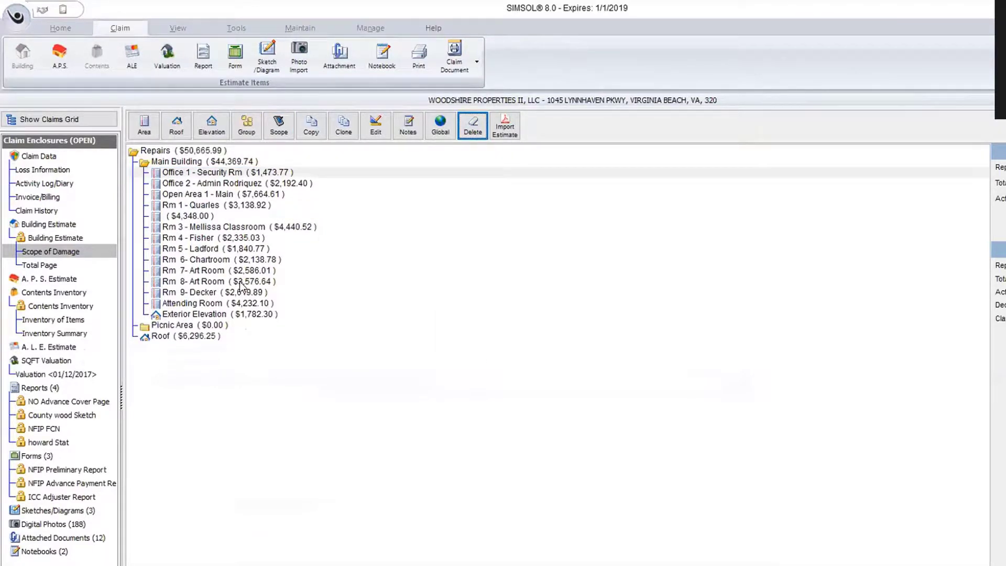
pyautogui.click(236, 172)
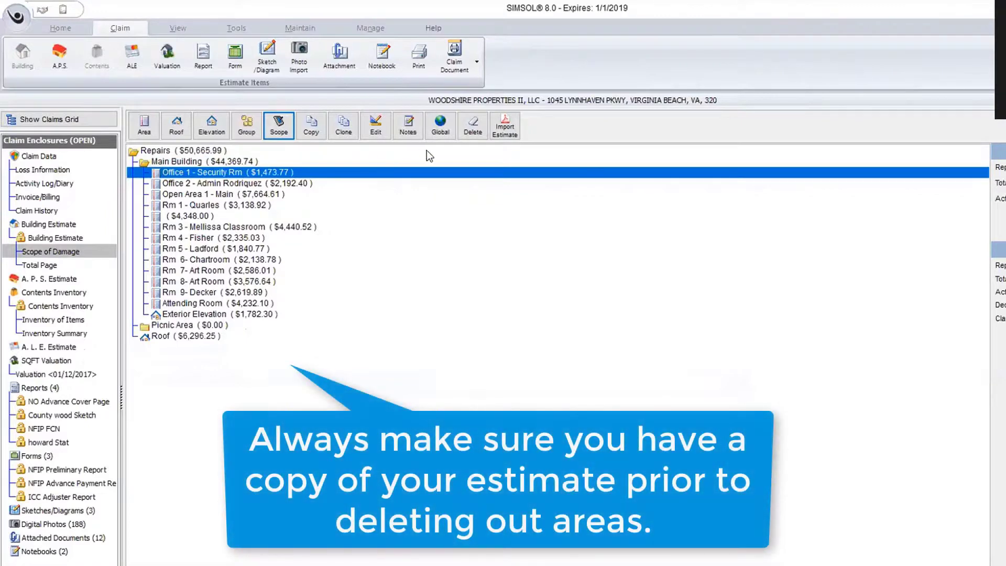
pyautogui.click(474, 127)
pyautogui.press('Return')
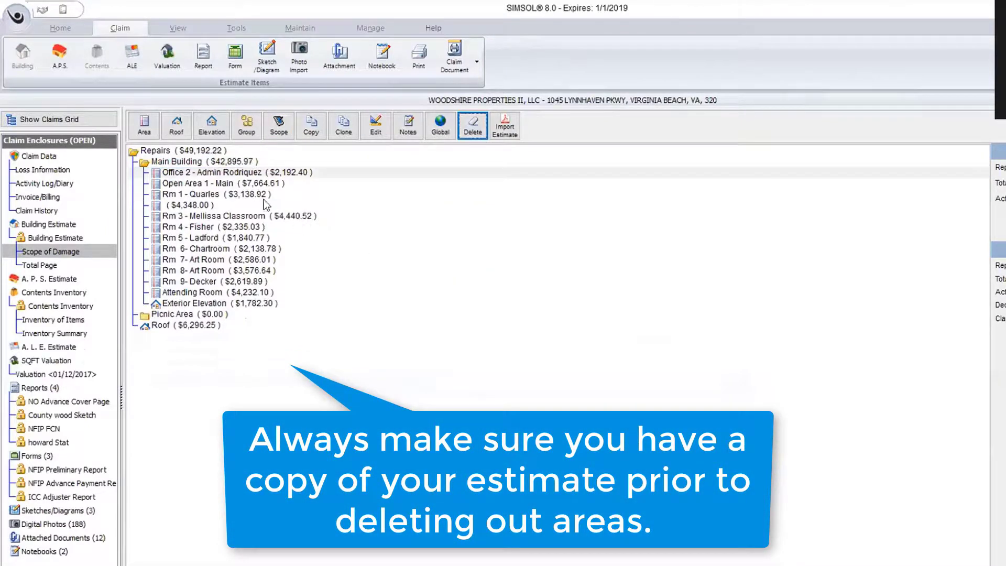
# Delete the Office 2 and Open Area 1 - Main areas from the Main Building group
pyautogui.click(250, 176)
pyautogui.click(479, 138)
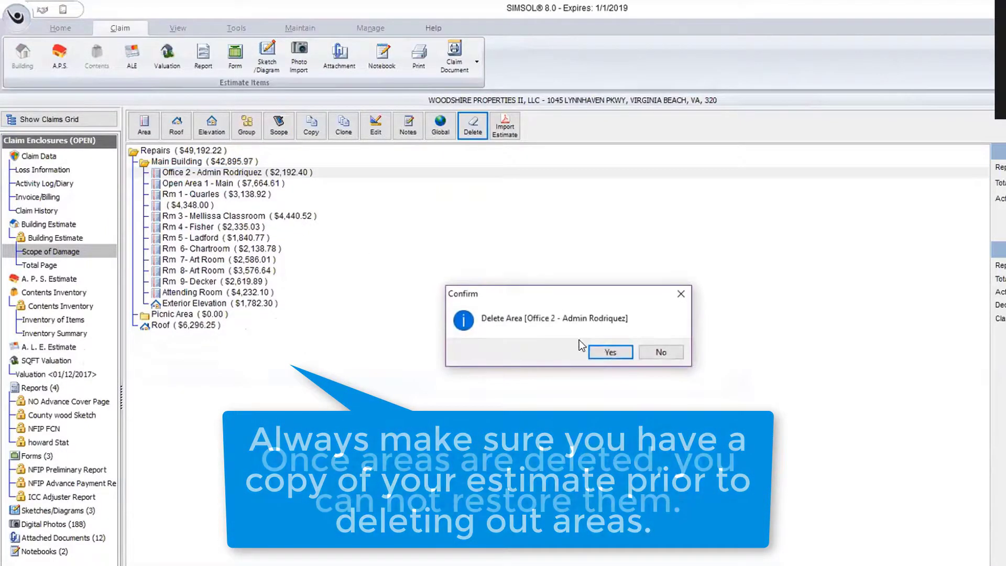
pyautogui.press('Return')
pyautogui.click(239, 177)
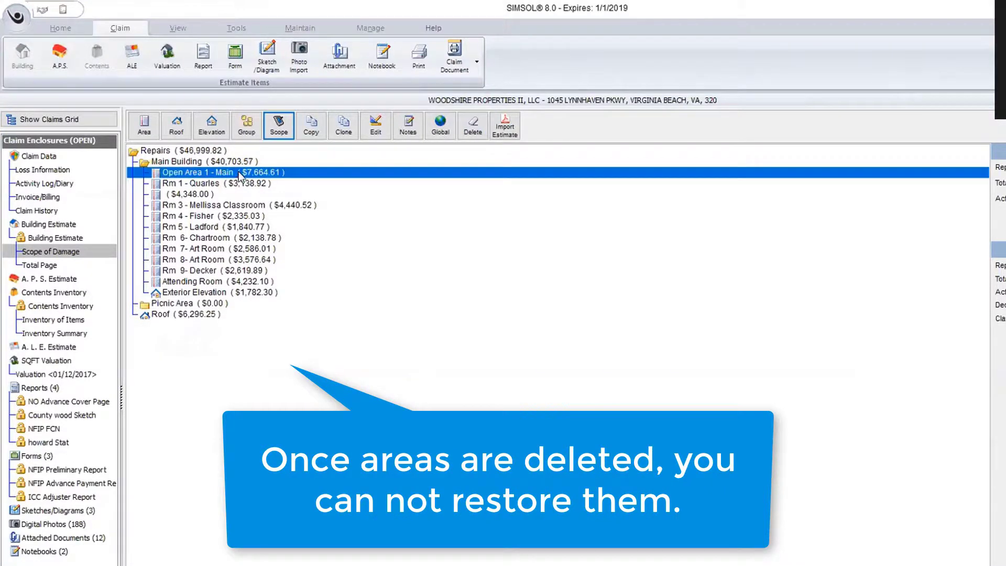
pyautogui.click(471, 127)
pyautogui.click(611, 352)
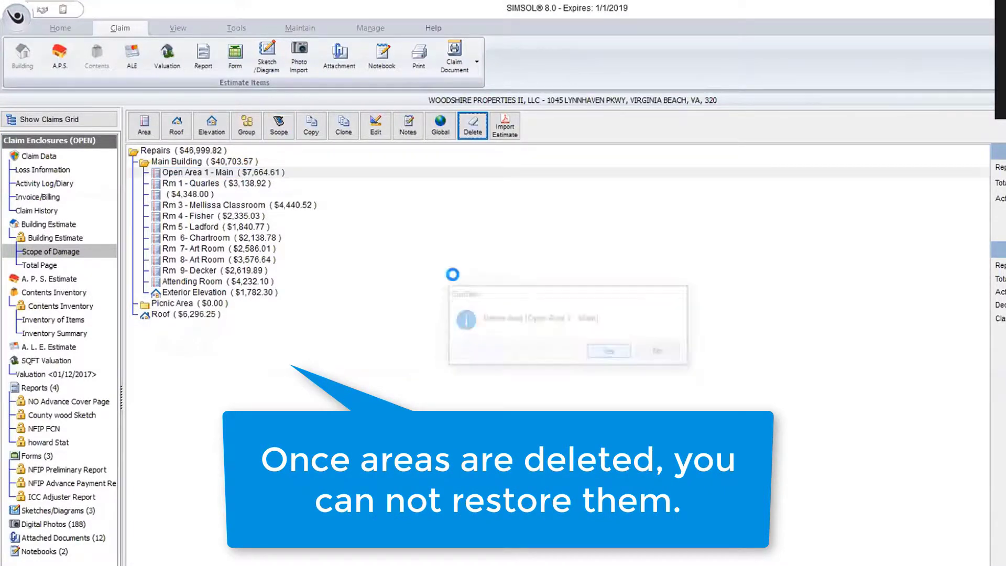
# Delete the Rm 1 area and the unnamed area below it from the Main Building group
pyautogui.click(238, 170)
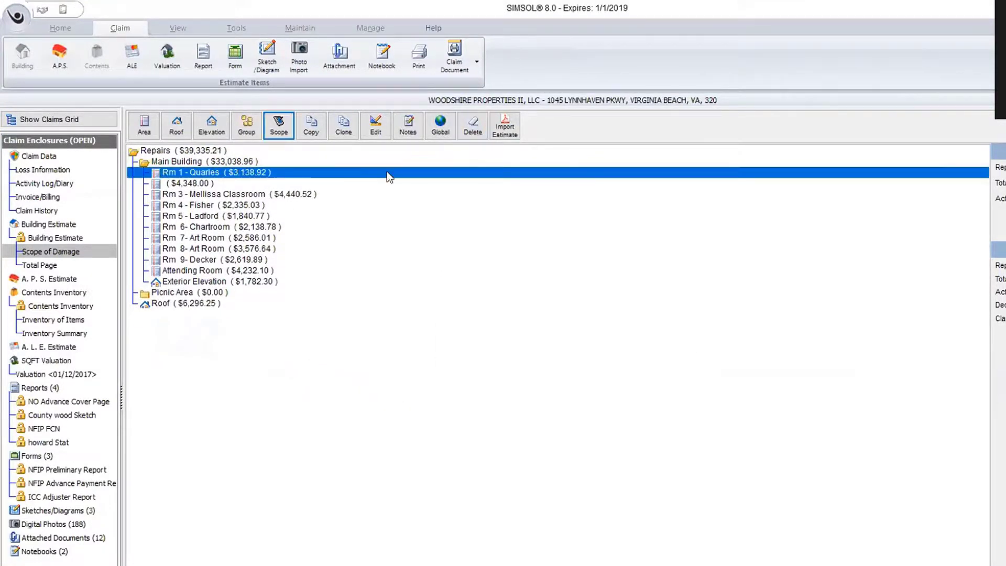
pyautogui.click(473, 127)
pyautogui.click(612, 354)
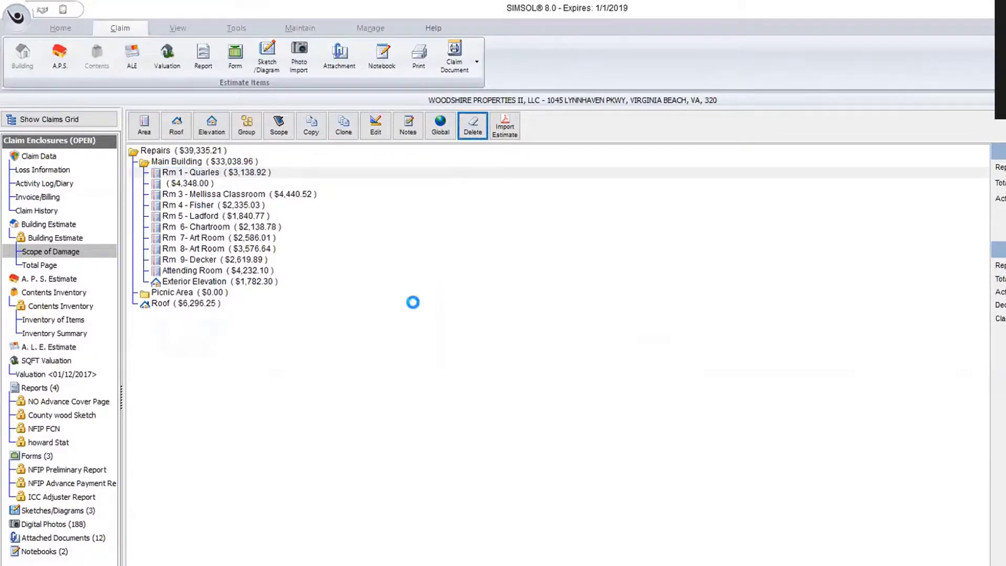
pyautogui.click(227, 172)
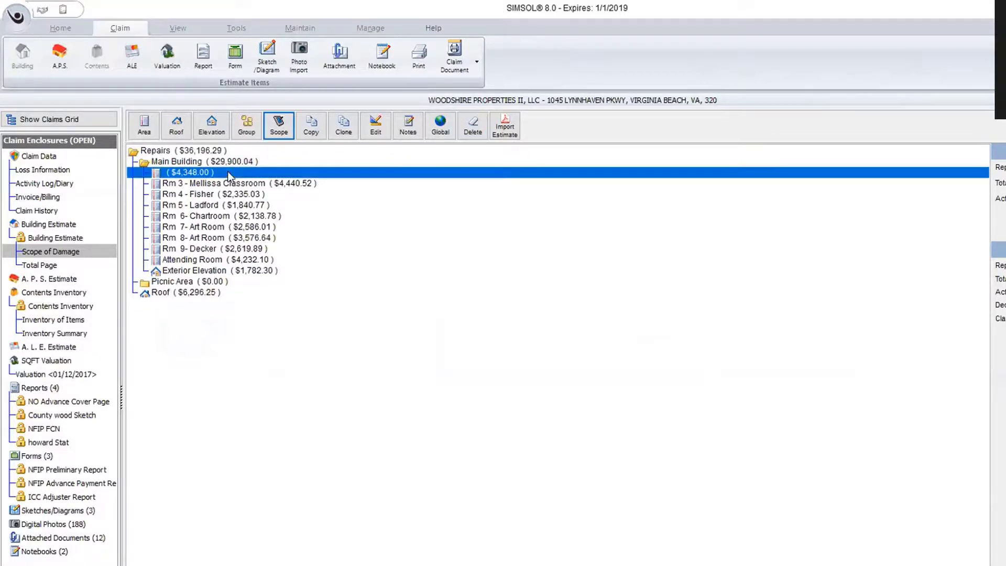
pyautogui.click(481, 131)
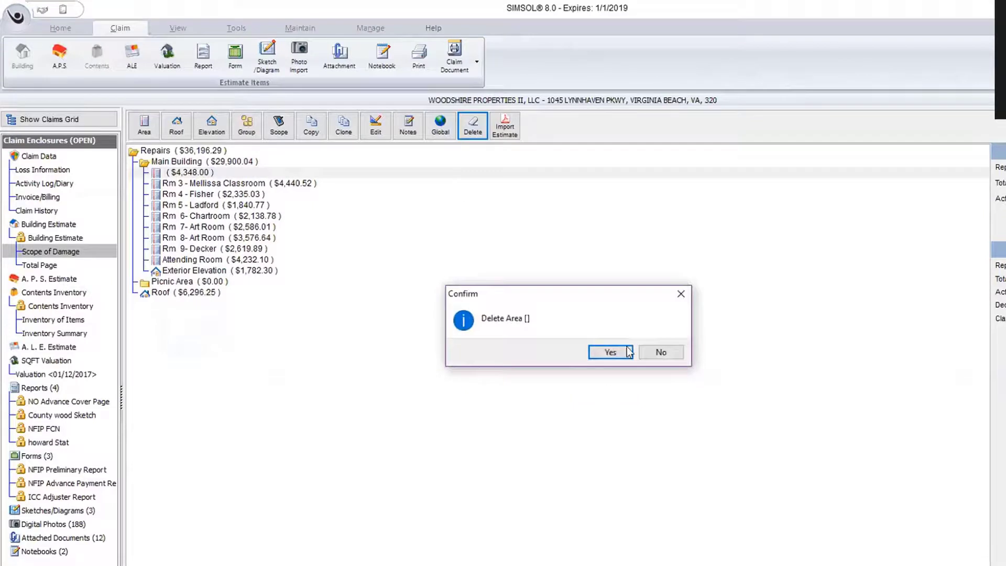
pyautogui.click(608, 352)
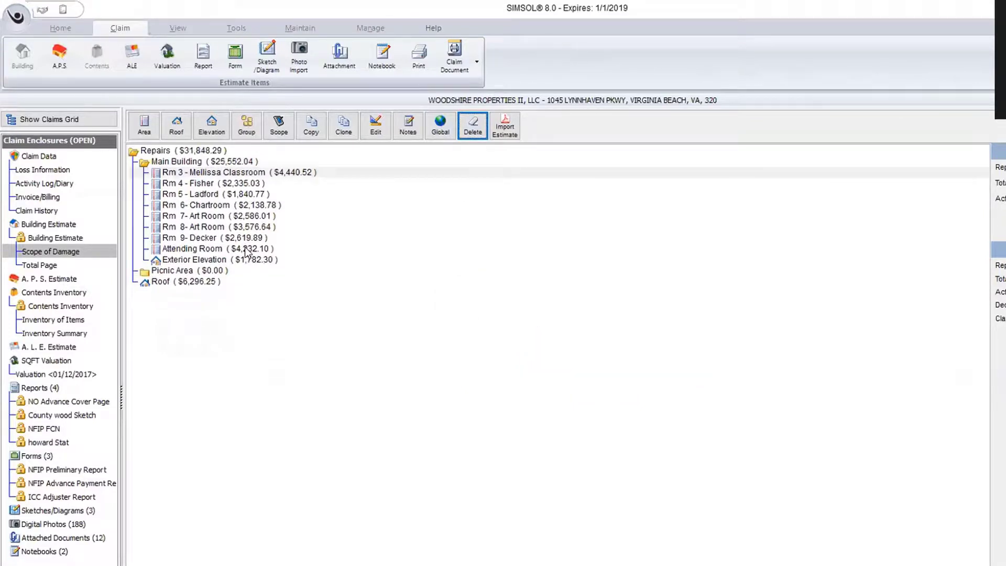
# Delete the Rm 3 classroom and Rm 4 areas from the Main Building group
pyautogui.click(329, 173)
pyautogui.click(469, 130)
pyautogui.click(603, 351)
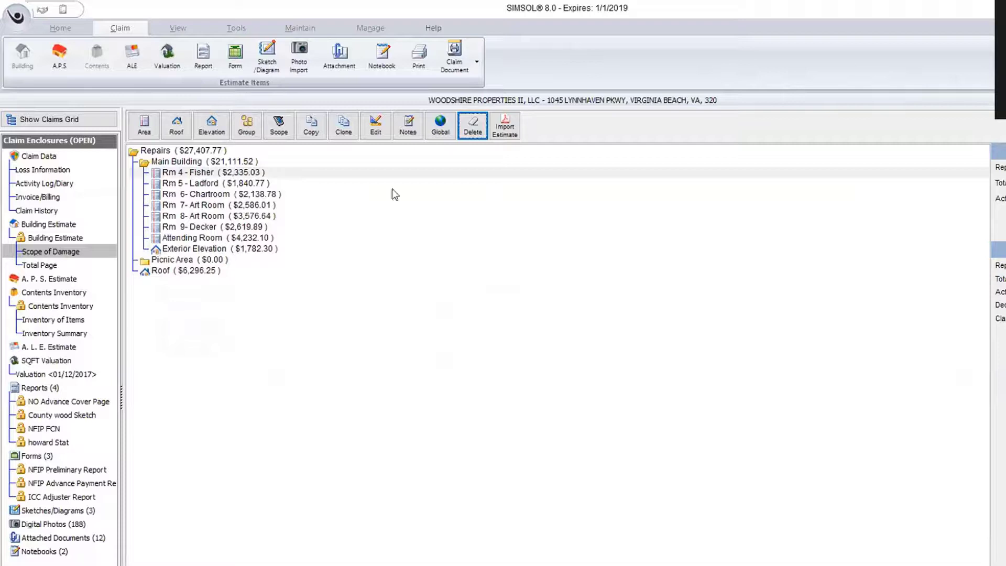
pyautogui.click(473, 125)
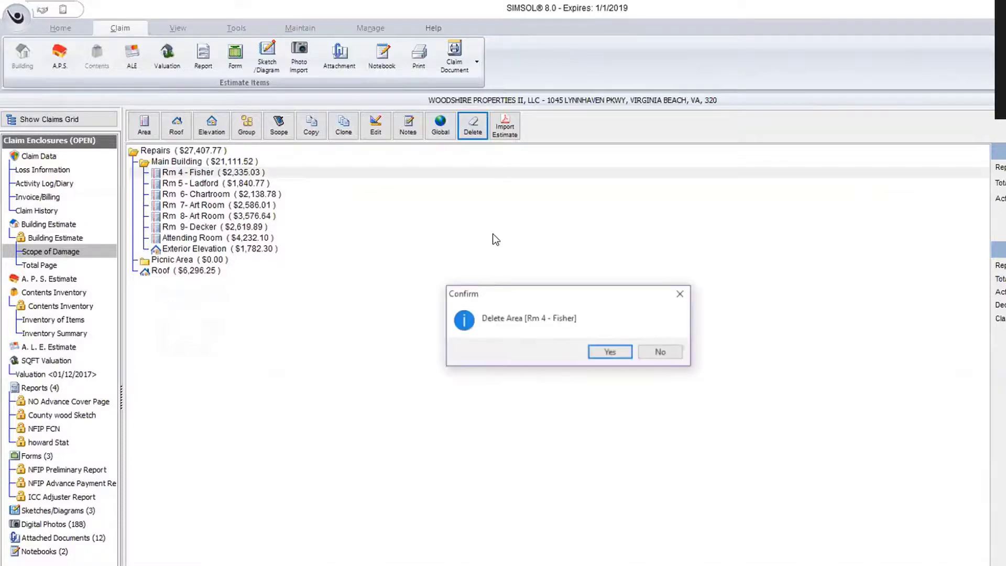
pyautogui.click(609, 351)
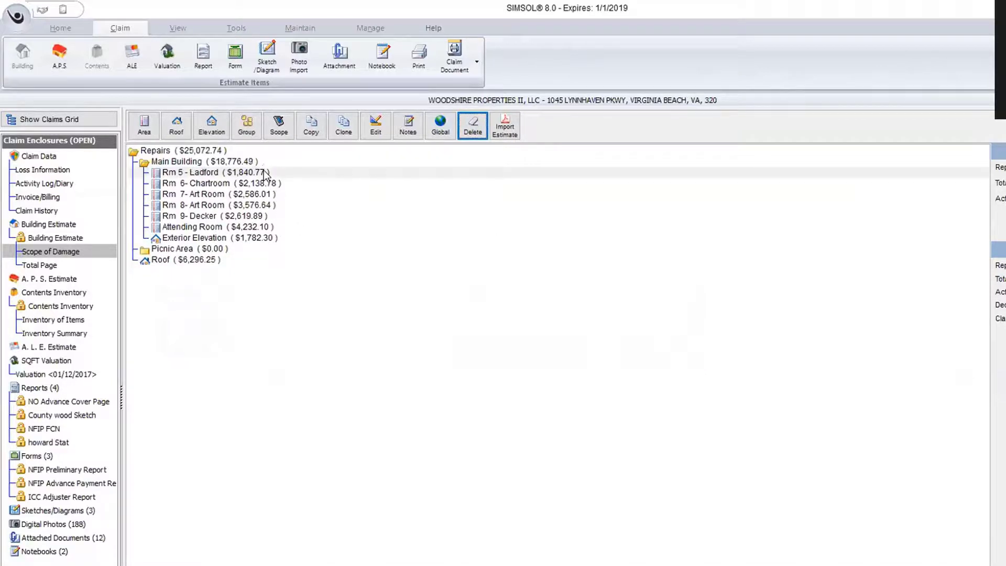
# Delete the Rm 5 and Rm 6 - Chartroom areas from the Main Building group
pyautogui.click(265, 175)
pyautogui.click(473, 126)
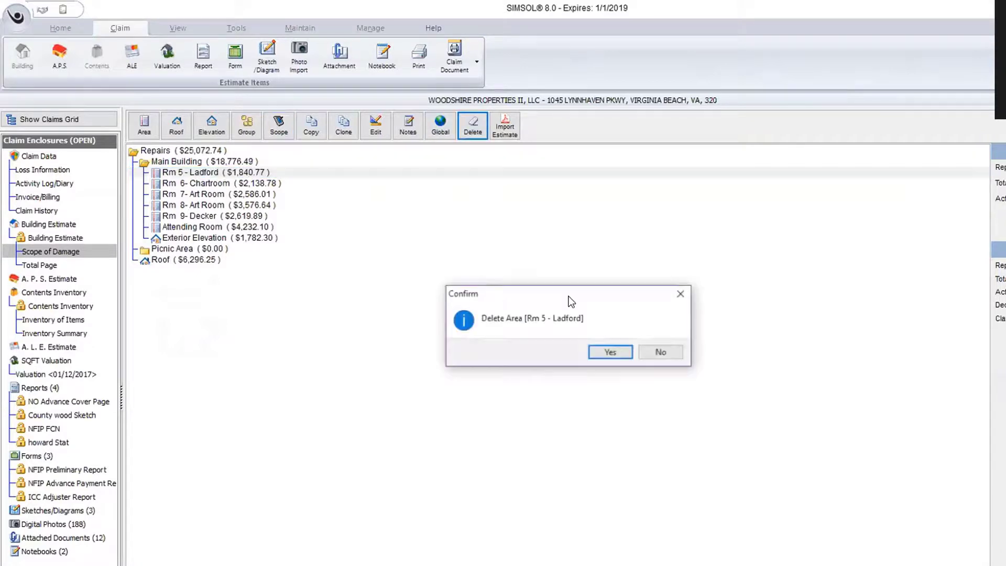
pyautogui.click(610, 352)
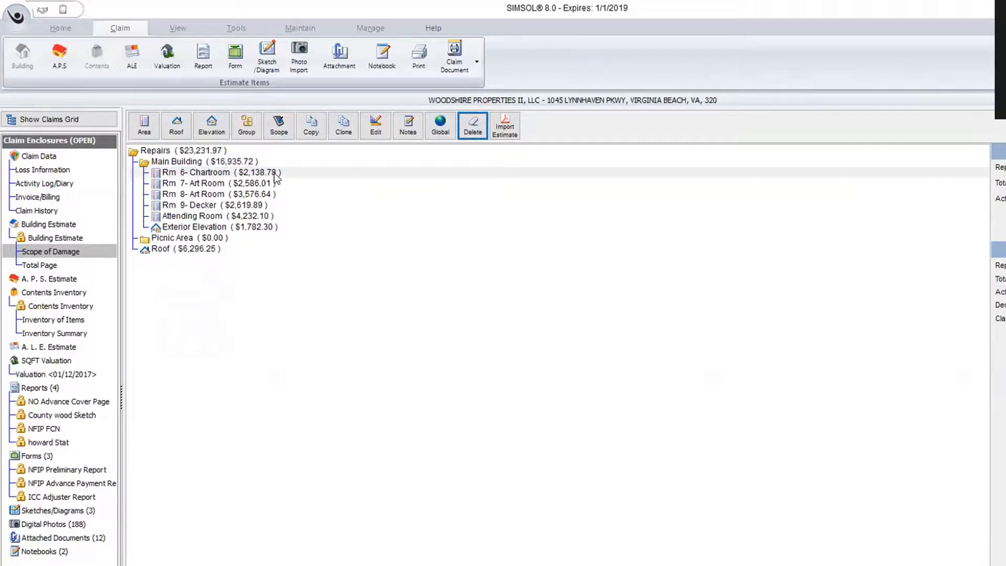
pyautogui.click(276, 174)
pyautogui.click(472, 126)
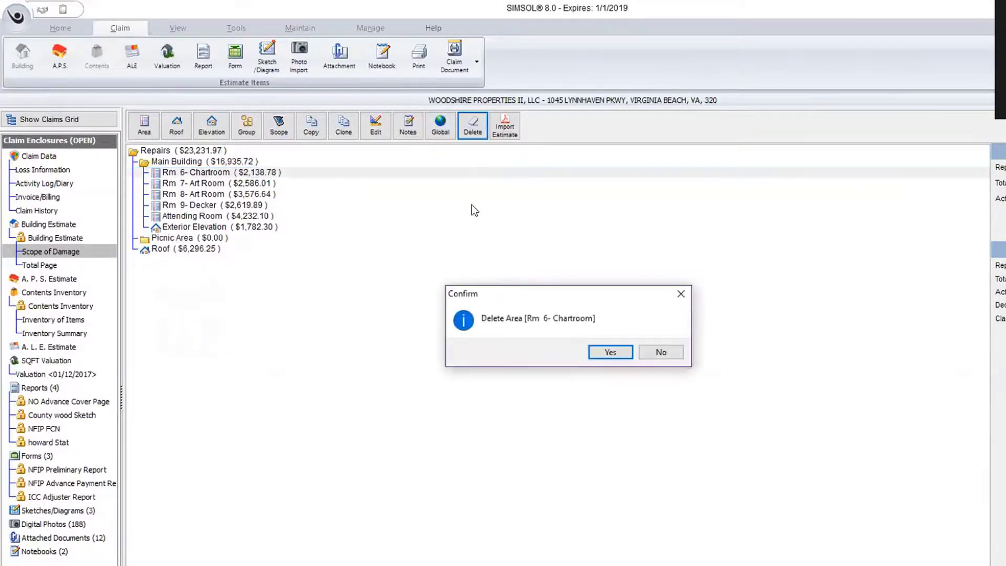
pyautogui.click(602, 353)
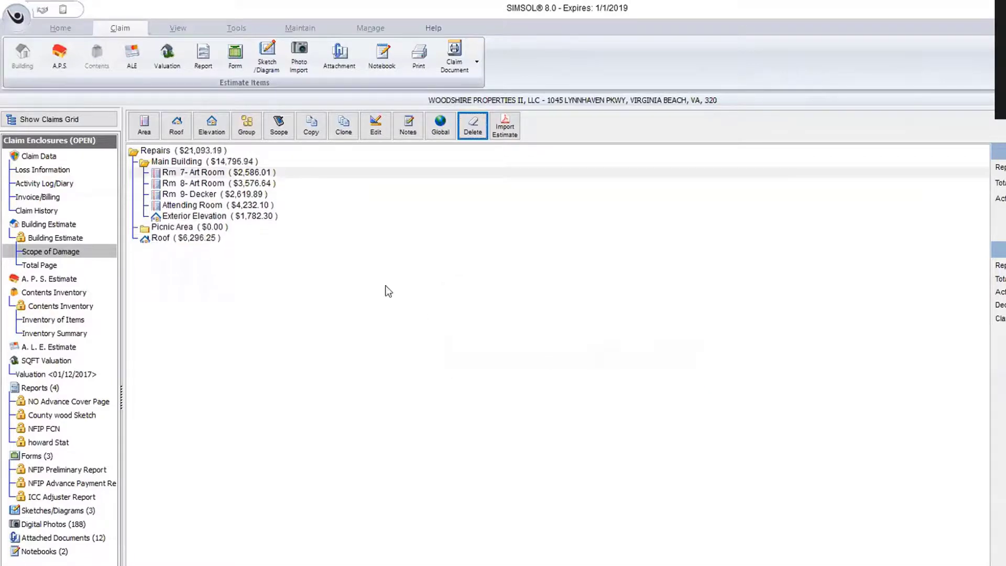
# Delete the Rm 7 - Art Room and Attending Room areas from the Main Building group
pyautogui.click(239, 173)
pyautogui.click(473, 126)
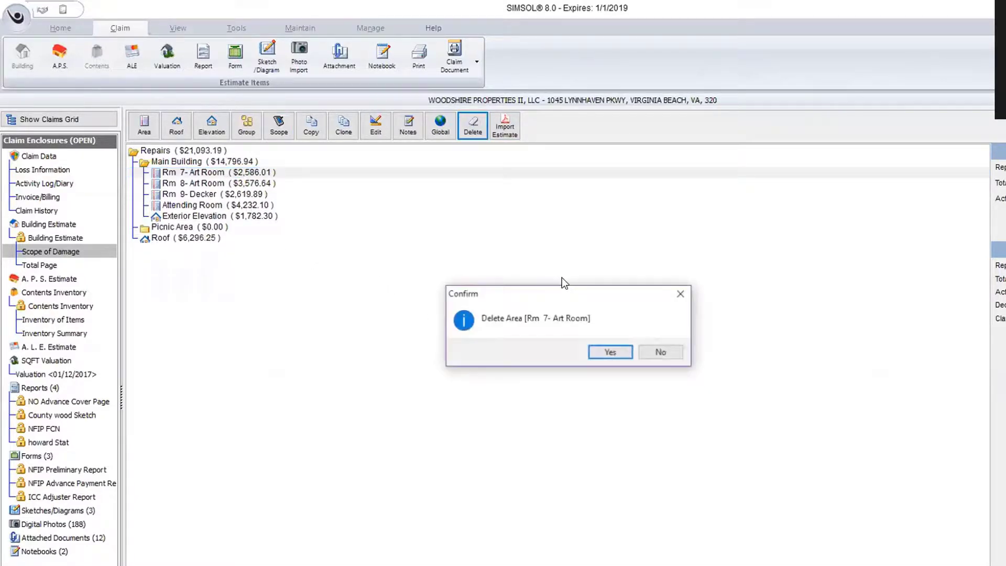
pyautogui.click(599, 351)
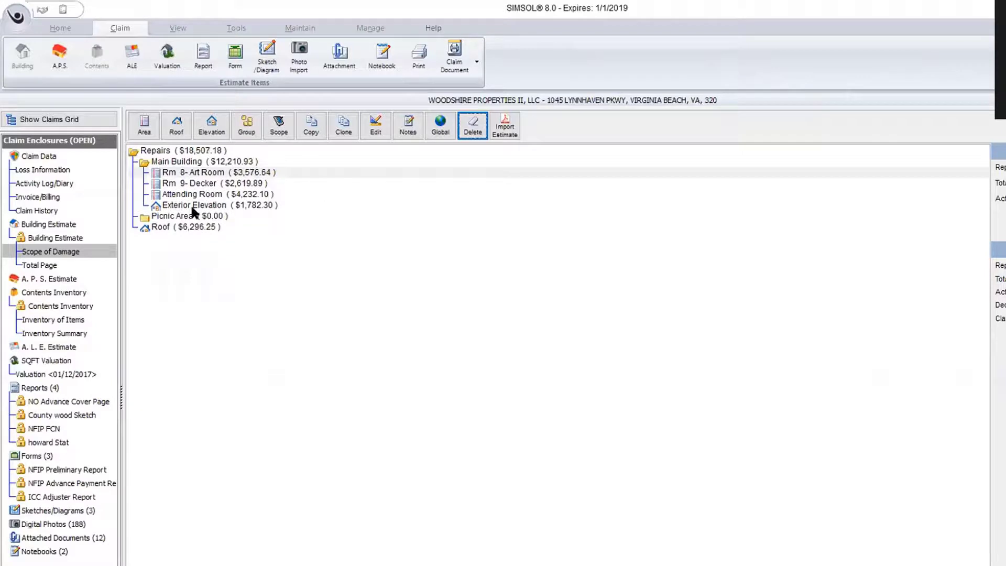
pyautogui.click(186, 195)
pyautogui.click(473, 126)
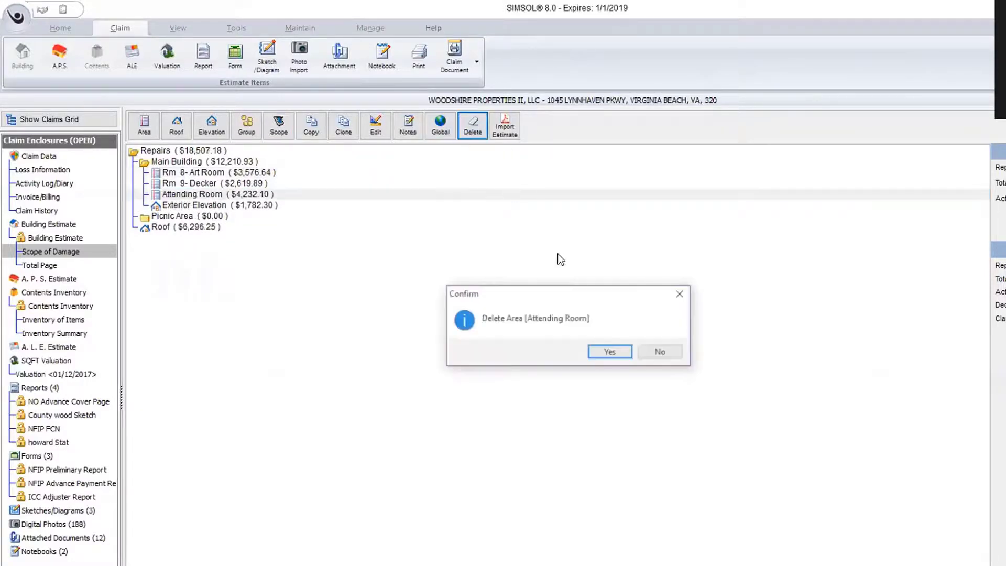
pyautogui.click(611, 351)
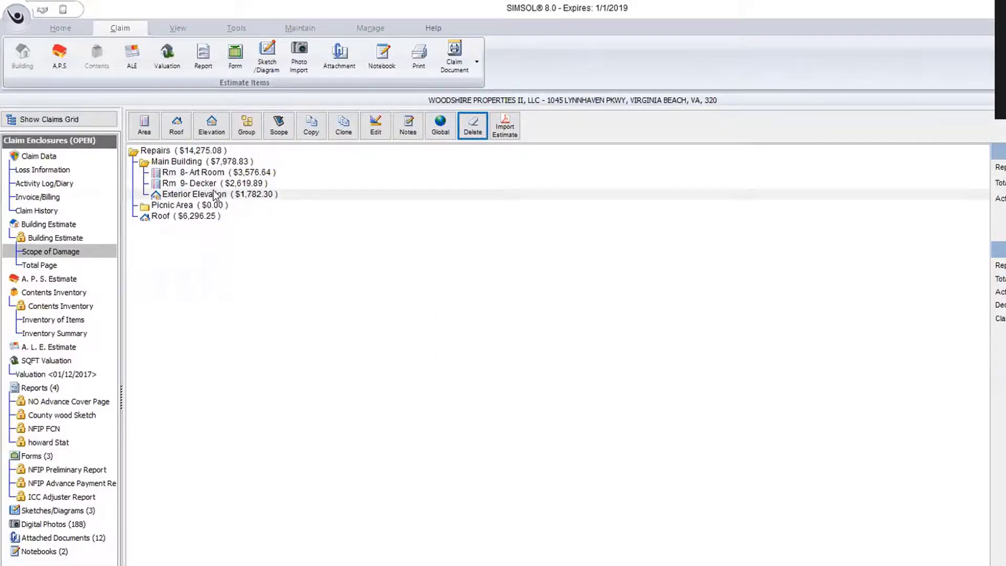
# Delete the entire Picnic Area group from the building estimate
pyautogui.click(216, 195)
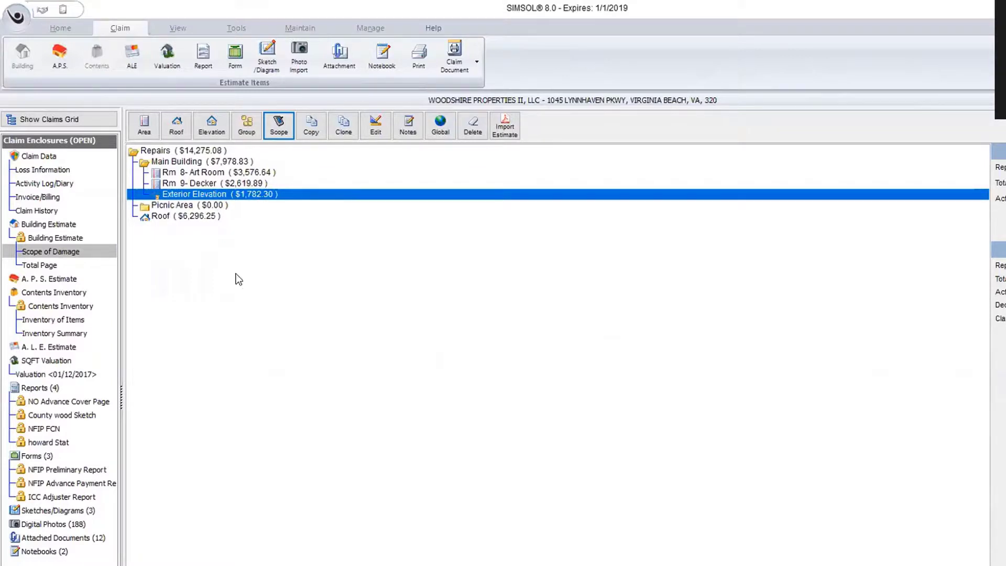
pyautogui.click(152, 215)
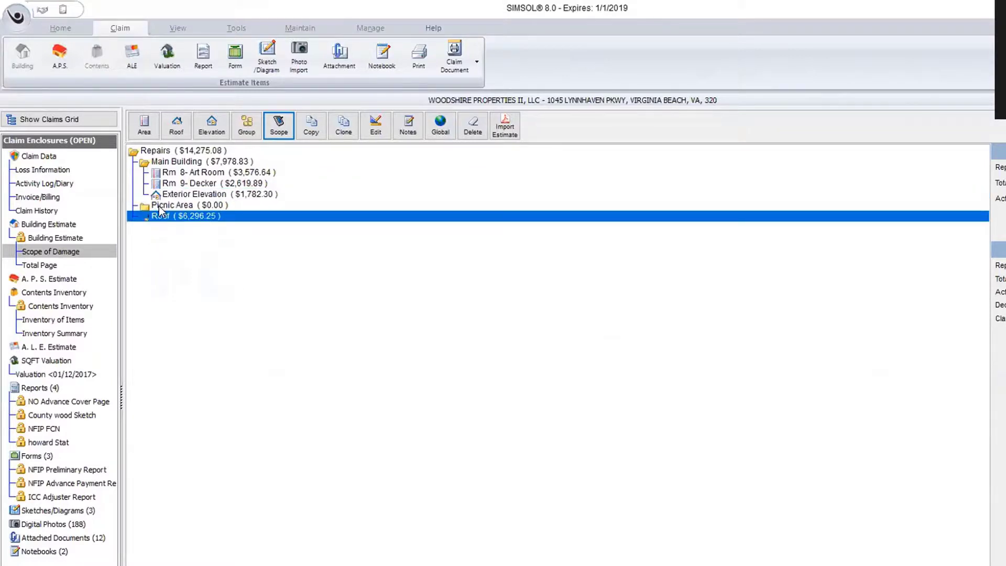
pyautogui.click(159, 206)
pyautogui.rightClick(159, 207)
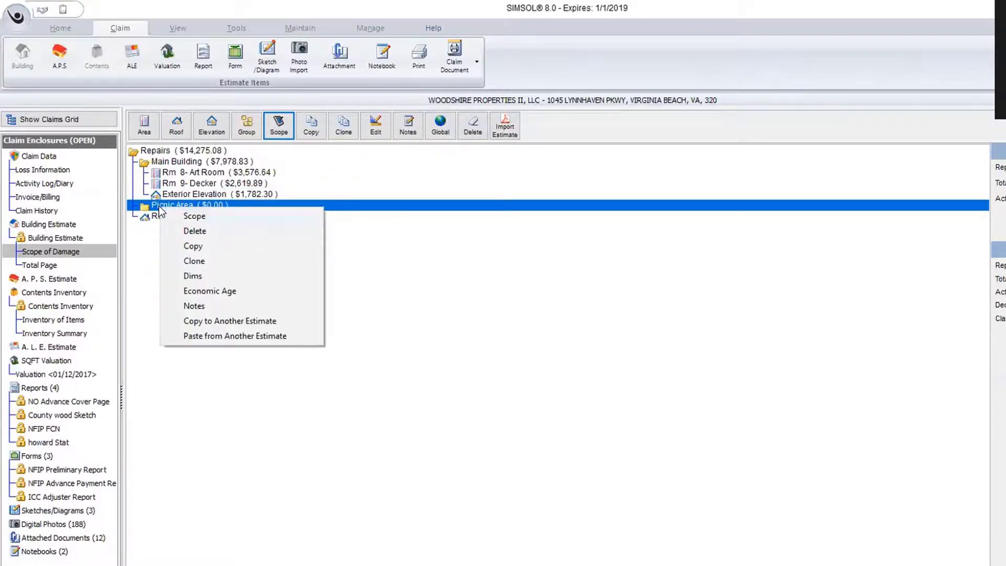
pyautogui.click(176, 231)
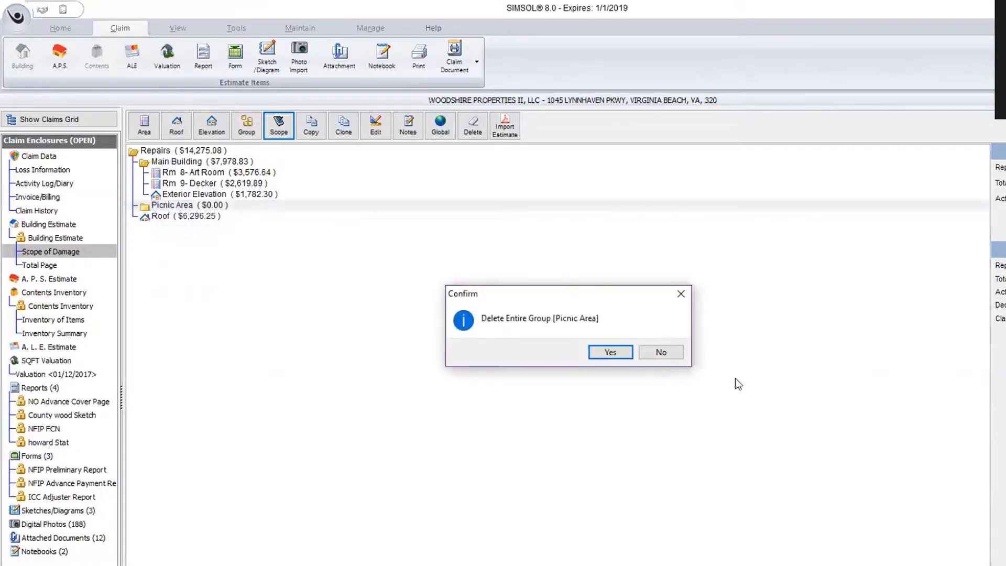
pyautogui.click(611, 353)
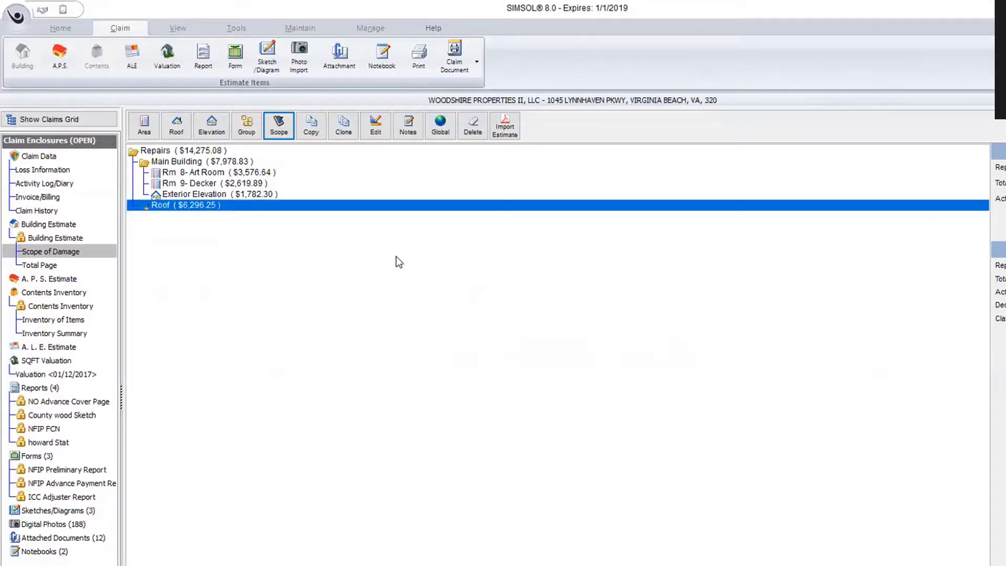
# Delete the Rm 8 - Art Room area from the Main Building group
pyautogui.rightClick(236, 173)
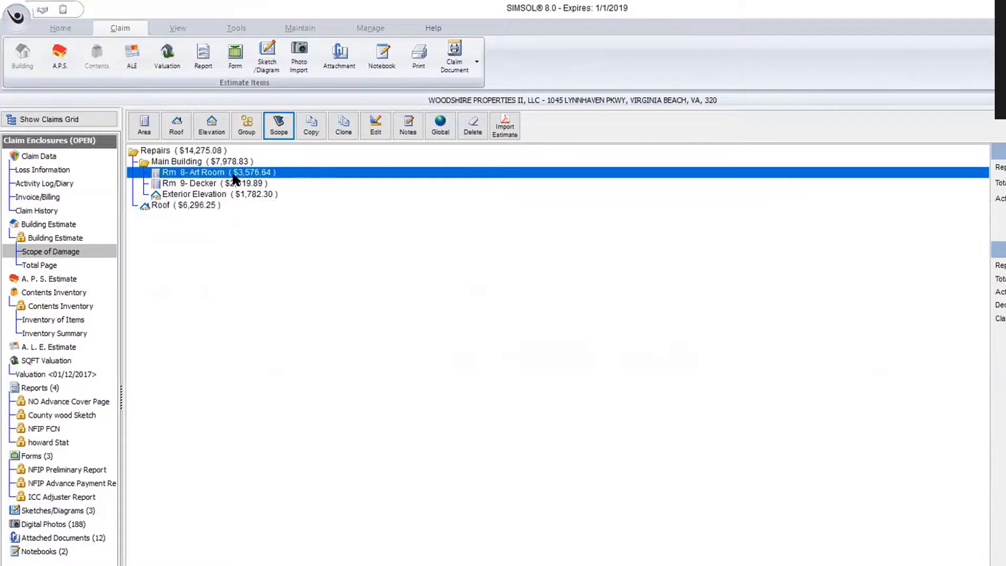
pyautogui.click(246, 199)
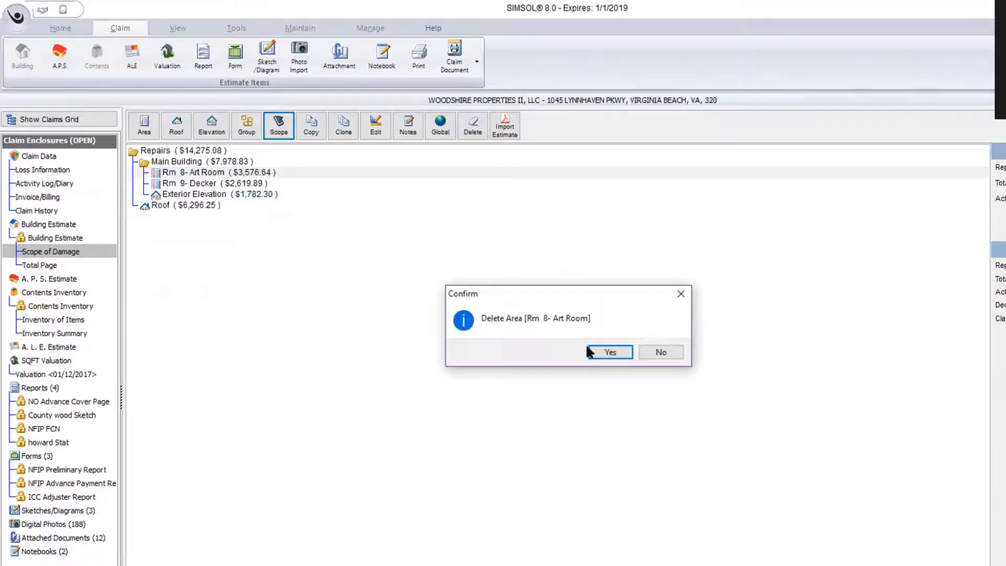
pyautogui.click(606, 350)
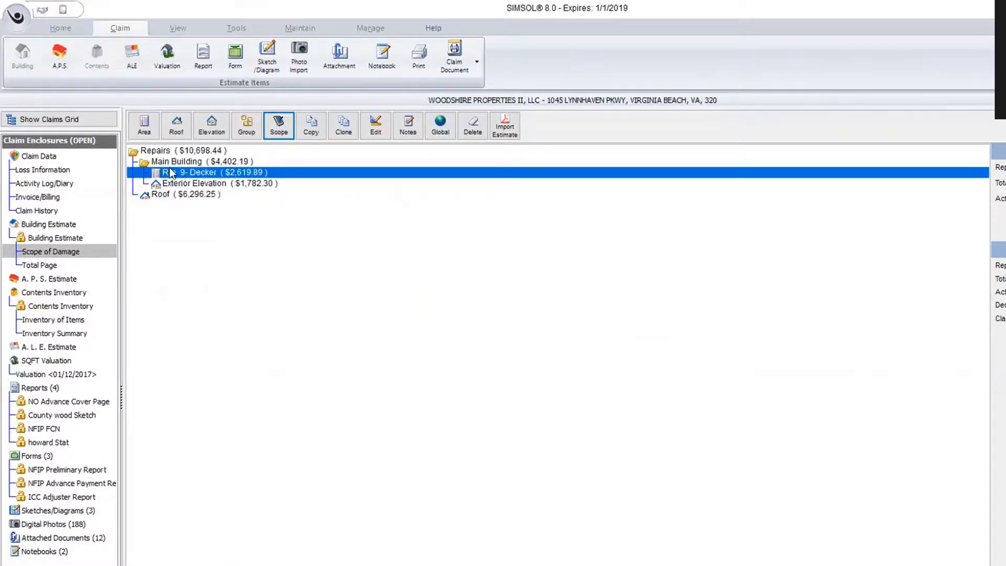
# In the Exterior Elevation's list of scoped items, set the total unit cost of Remove Exterior Wall - Siding to 0.10
pyautogui.click(198, 184)
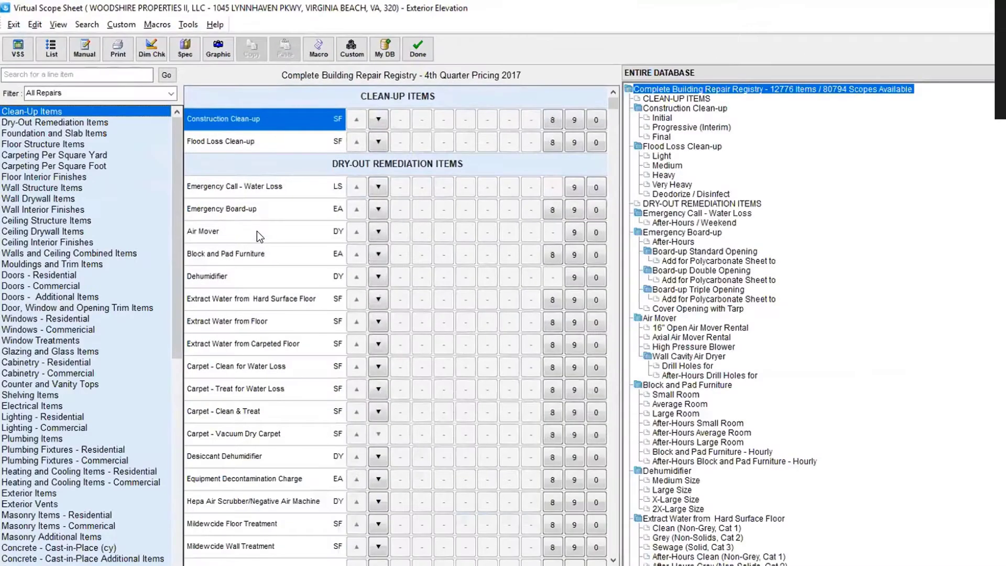
pyautogui.click(46, 57)
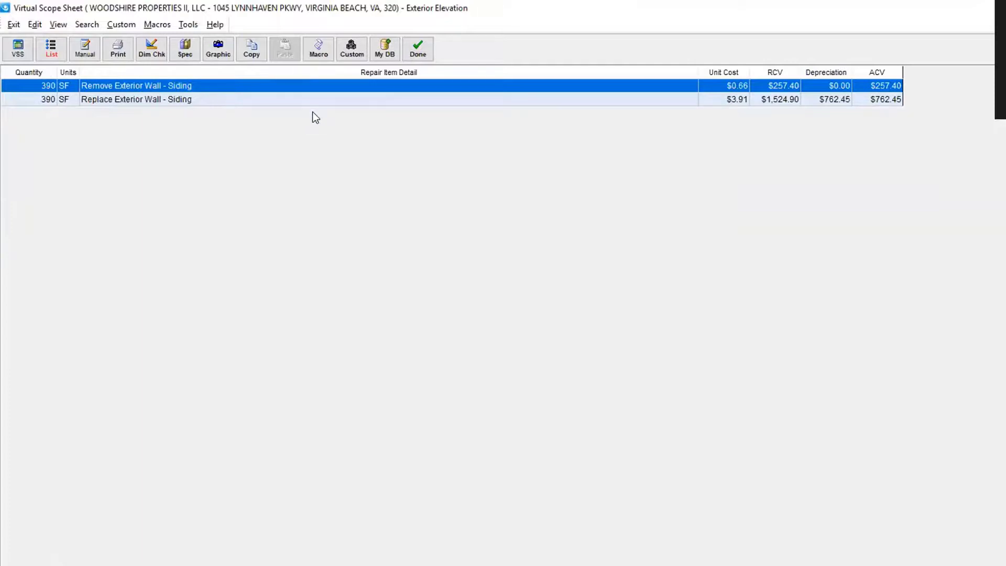
pyautogui.doubleClick(297, 88)
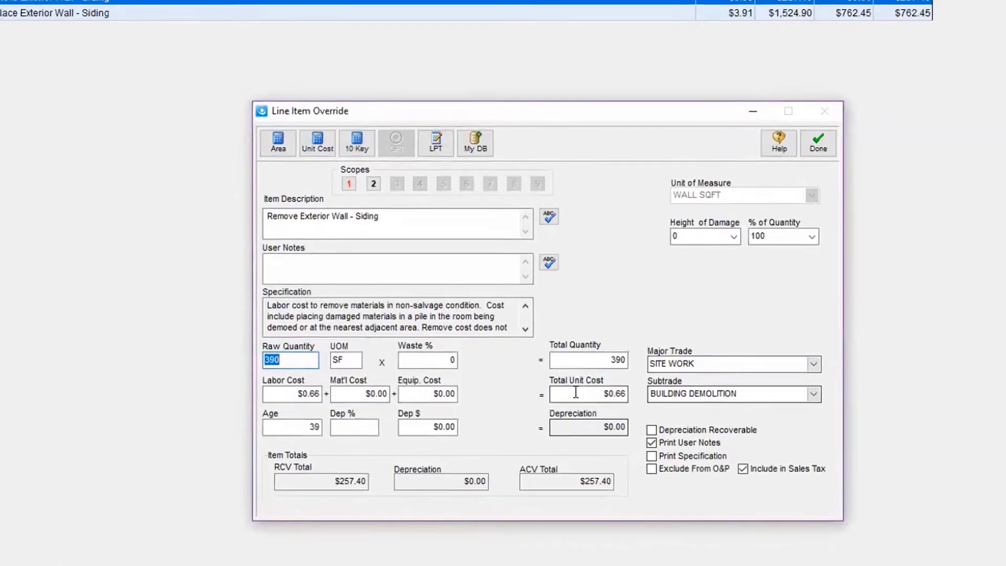
pyautogui.click(575, 392)
pyautogui.press('BackSpace')
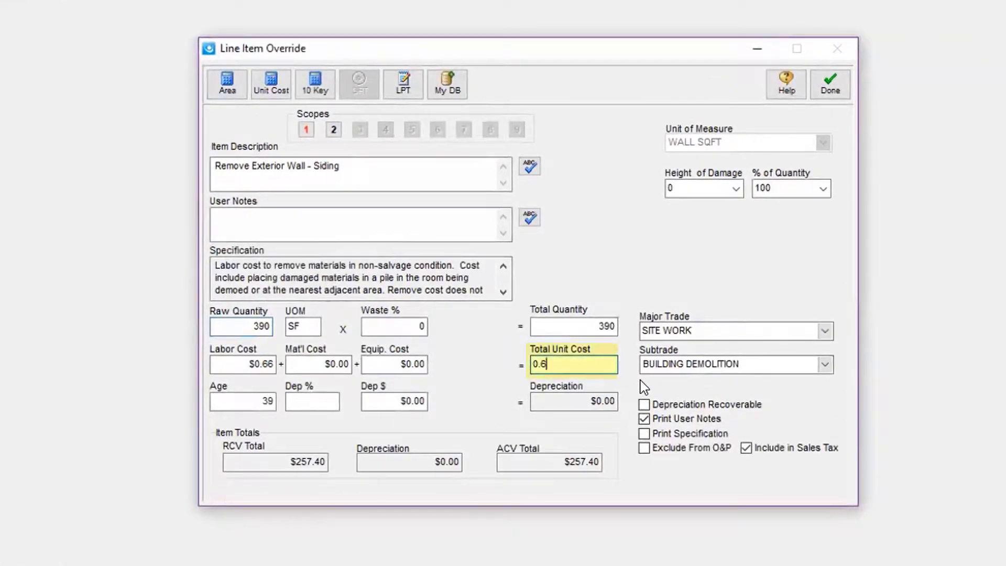
pyautogui.press('BackSpace')
pyautogui.press('BackSpace')
pyautogui.press('BackSpace')
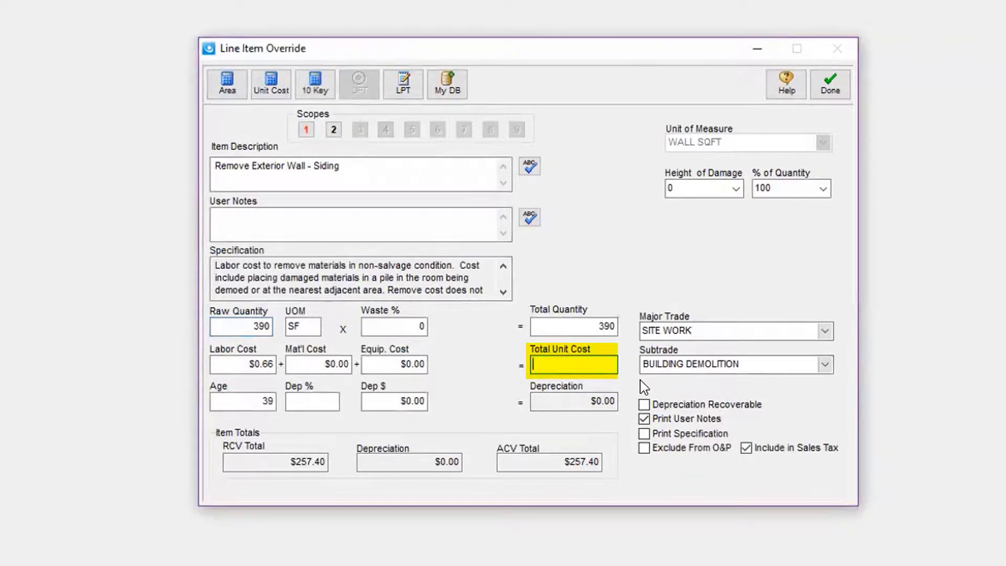
pyautogui.write('6')
pyautogui.press('BackSpace')
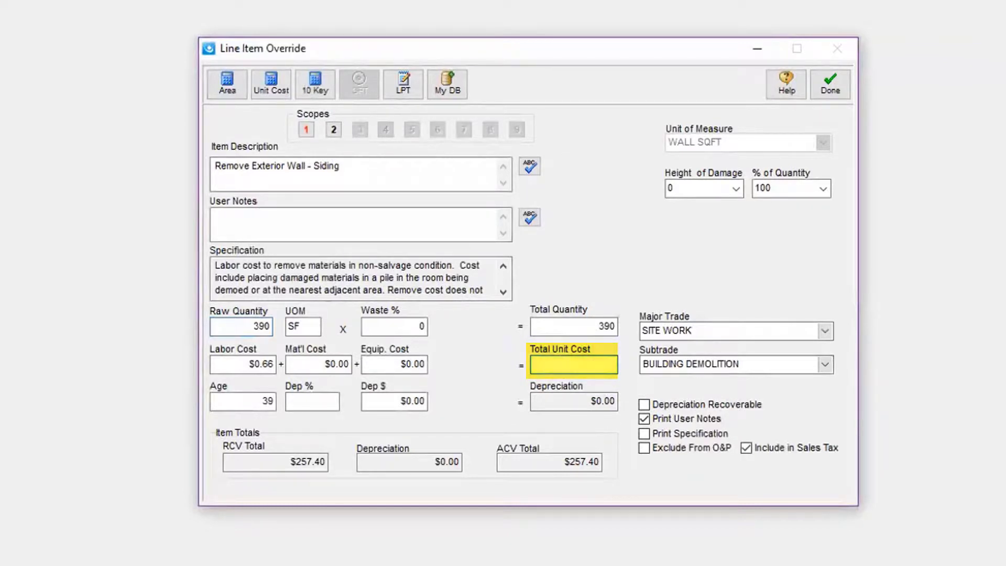
pyautogui.write('.10')
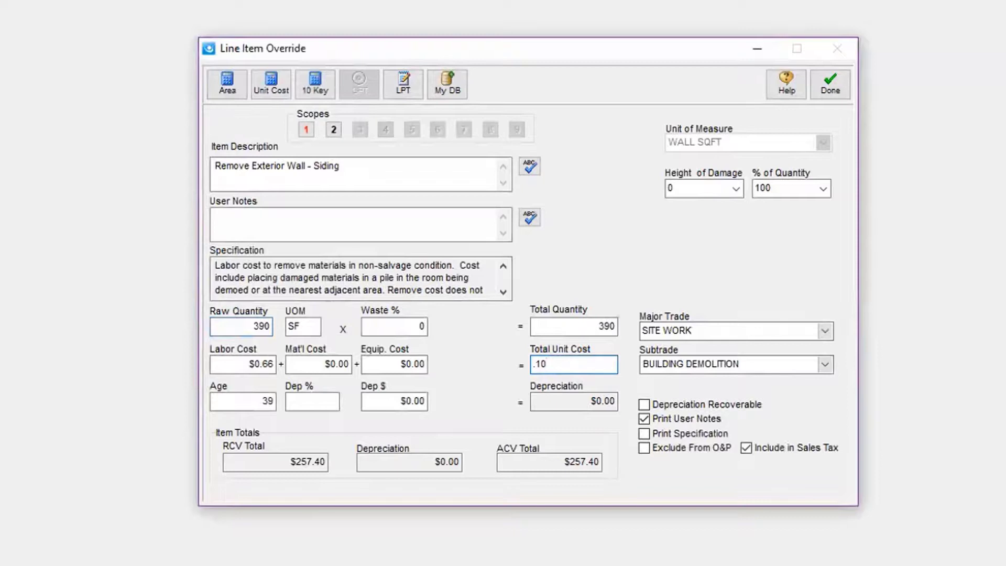
pyautogui.press('Tab')
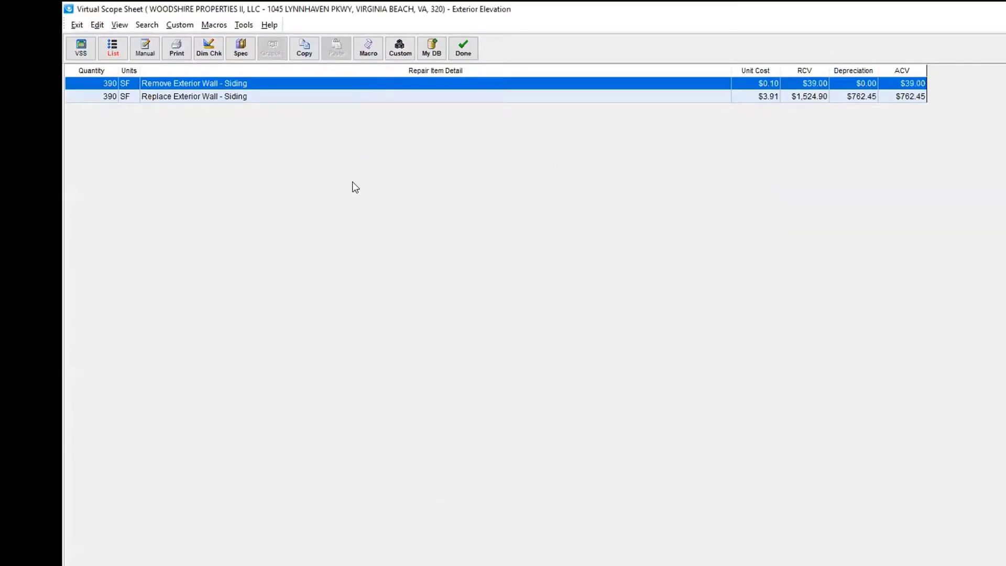
# Set the total unit cost of Replace Exterior Wall - Siding to 1.00 and finish the Exterior Elevation scope
pyautogui.doubleClick(299, 96)
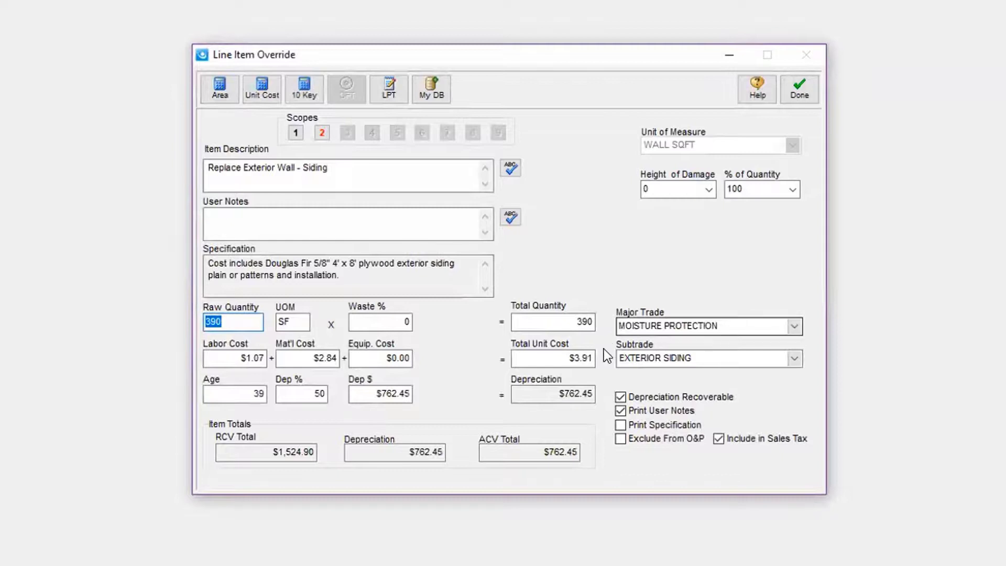
pyautogui.click(535, 360)
pyautogui.press('BackSpace')
pyautogui.press('BackSpace')
pyautogui.press('BackSpace')
pyautogui.press('BackSpace')
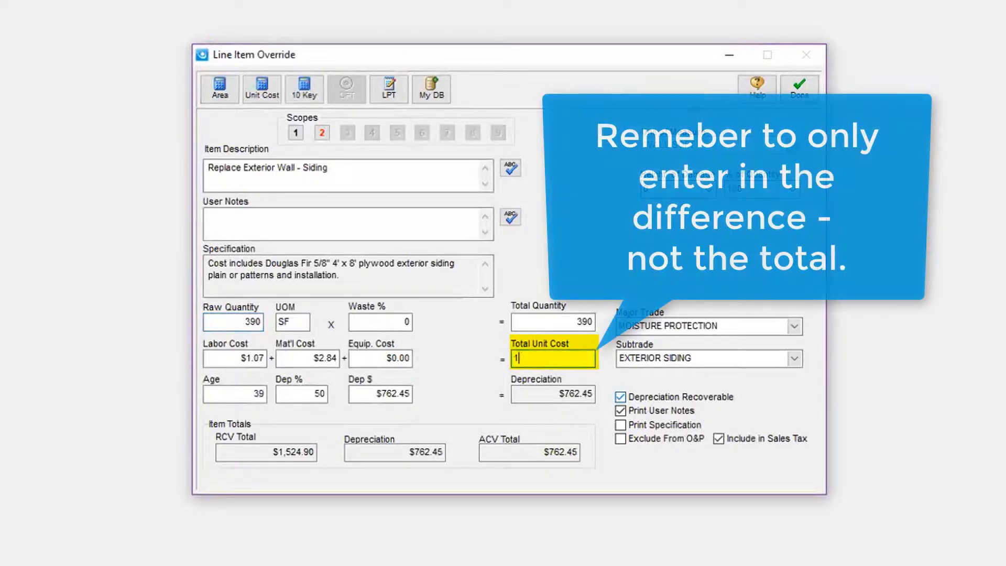
pyautogui.write('1.00')
pyautogui.press('Tab')
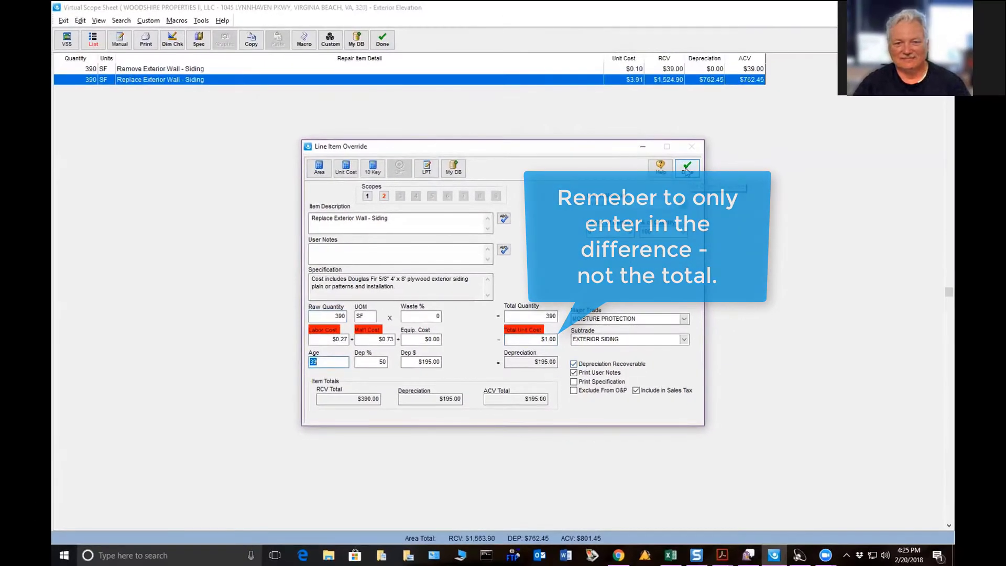
pyautogui.click(686, 169)
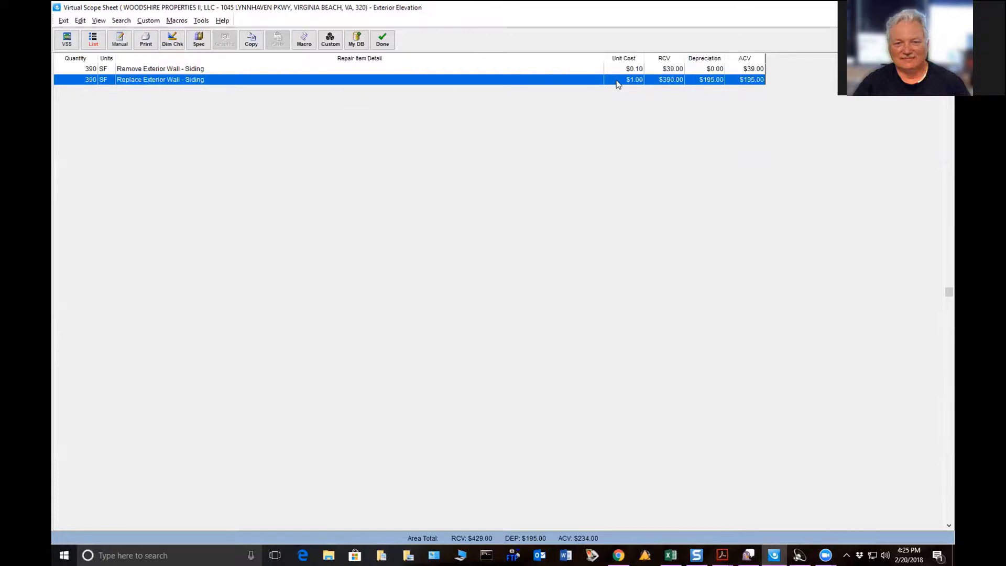
pyautogui.click(382, 39)
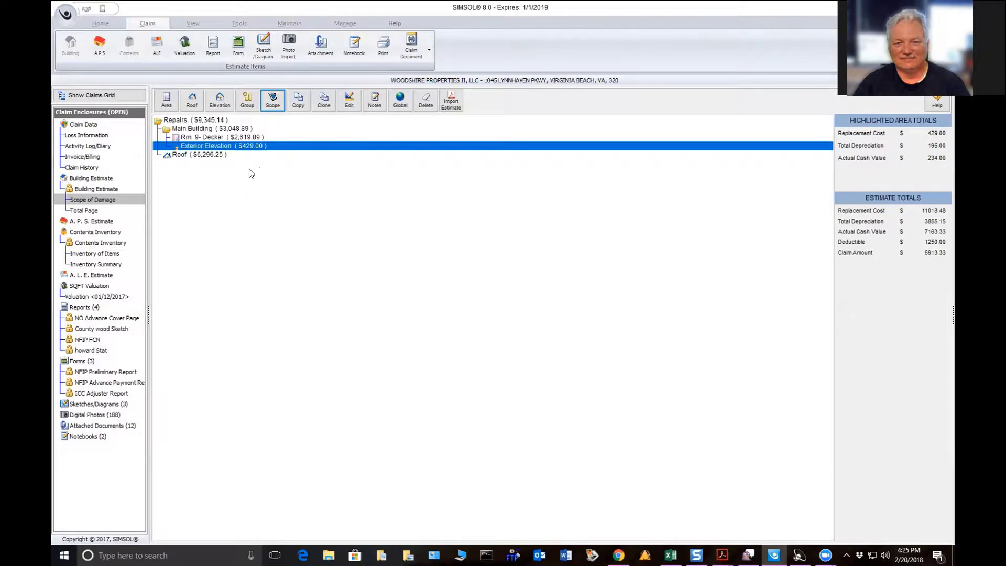
# In the Rm 9 list of scoped items, make the Replace Carpeting (Per SY) total unit cost negative, -31.18
pyautogui.doubleClick(235, 137)
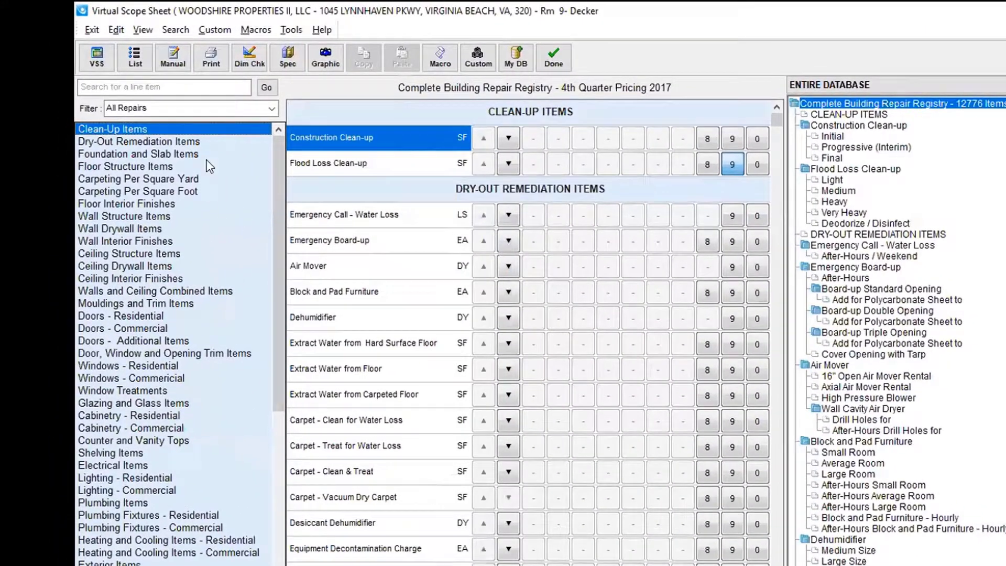
pyautogui.click(135, 56)
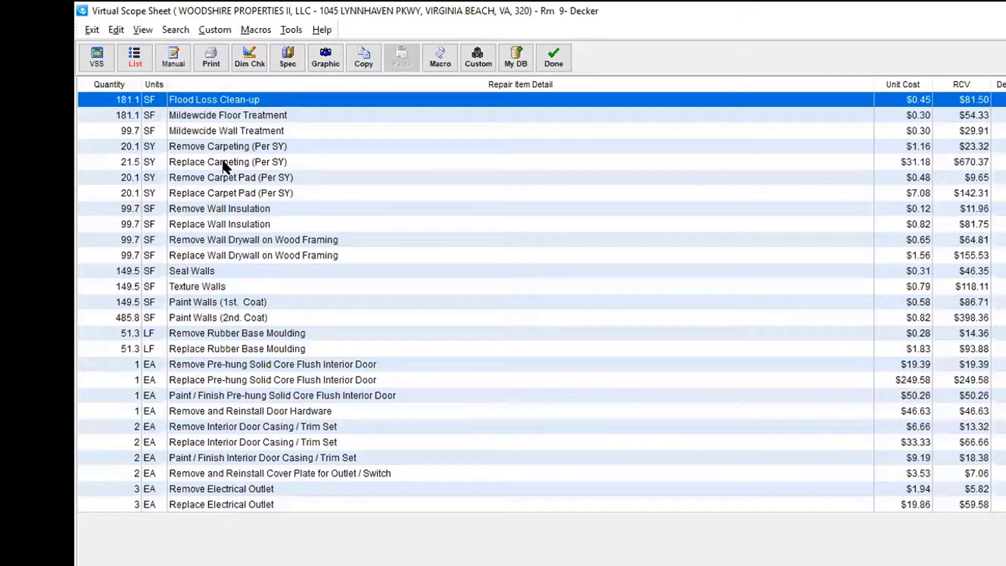
pyautogui.click(223, 161)
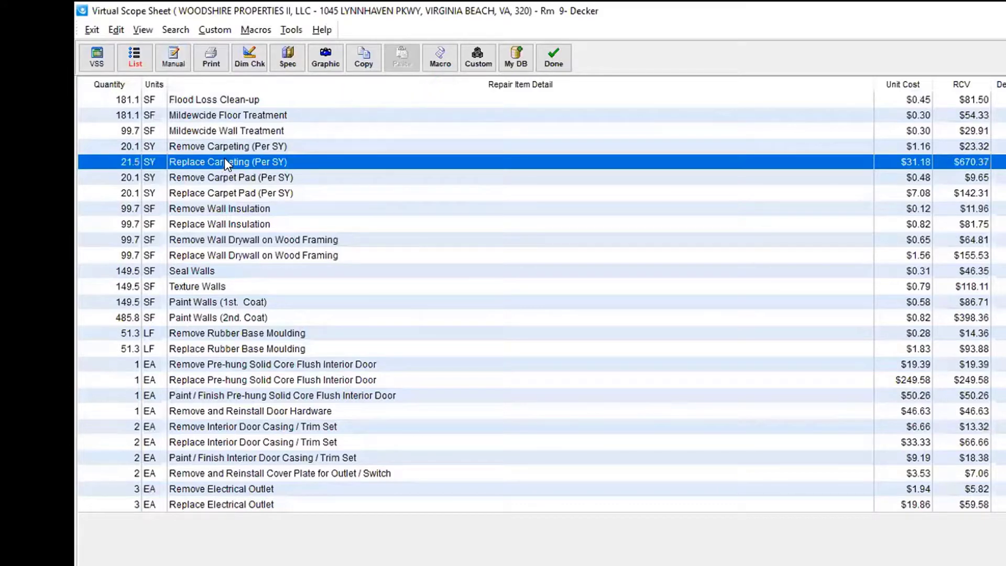
pyautogui.doubleClick(226, 162)
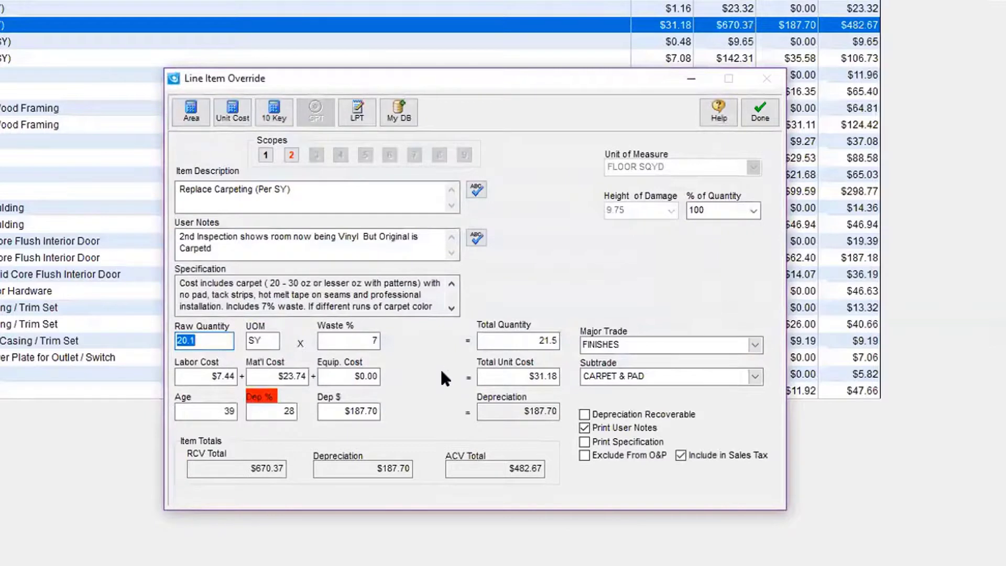
pyautogui.click(508, 377)
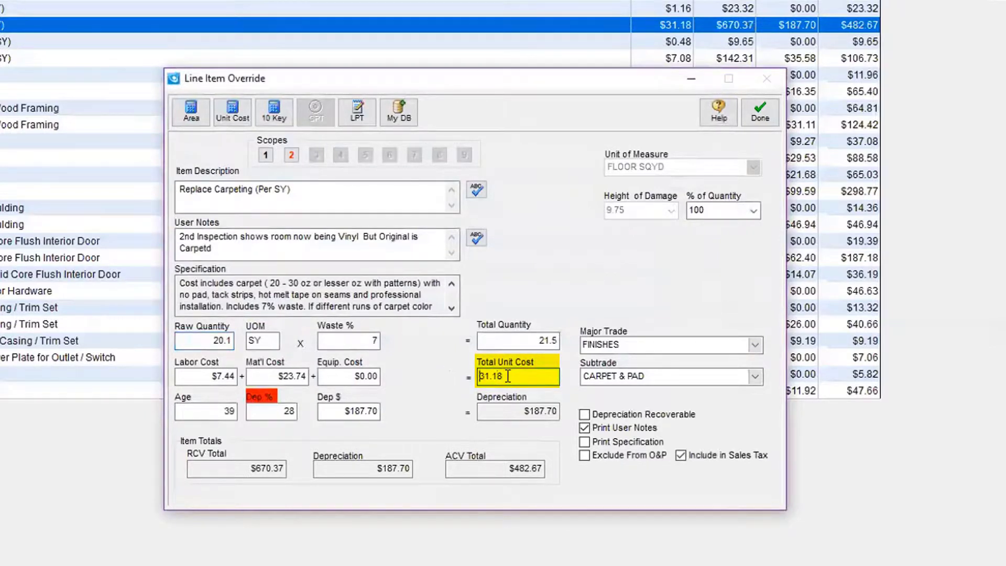
pyautogui.press('Home')
pyautogui.press('Tab')
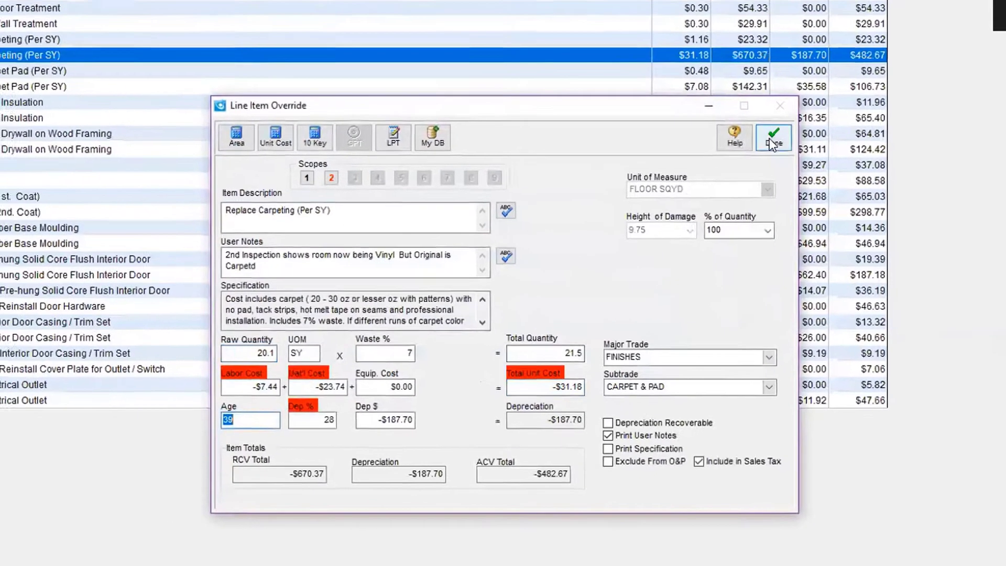
pyautogui.click(763, 113)
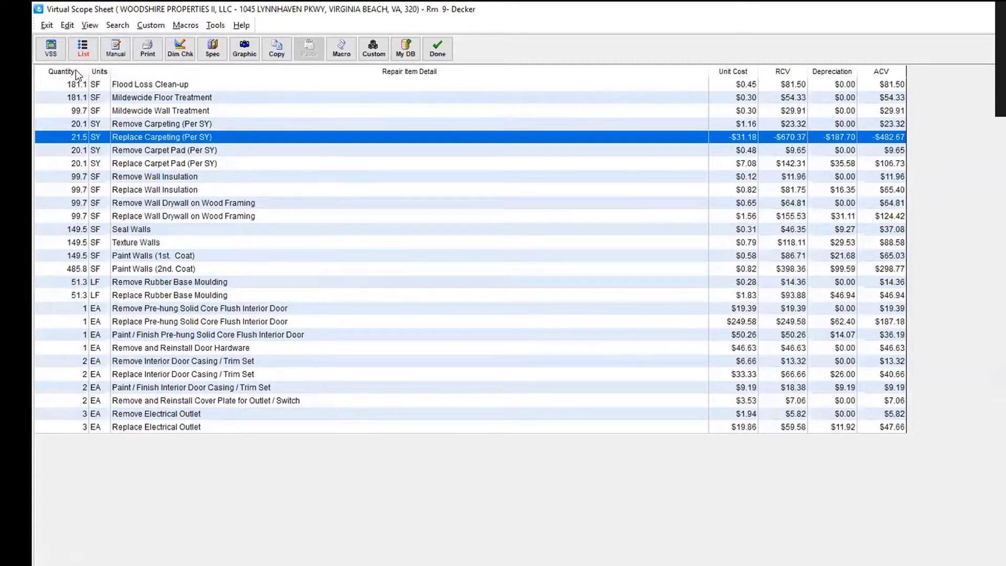
# Add replacement of Premium Grade Berber carpeting per square yard to the Rm 9 scope and finish the scope sheet
pyautogui.click(51, 48)
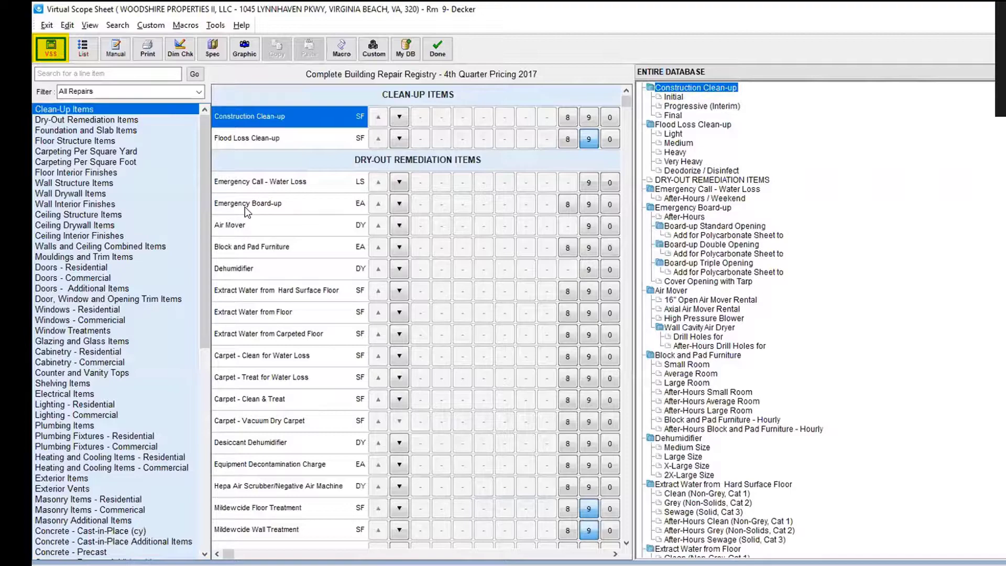
pyautogui.click(72, 151)
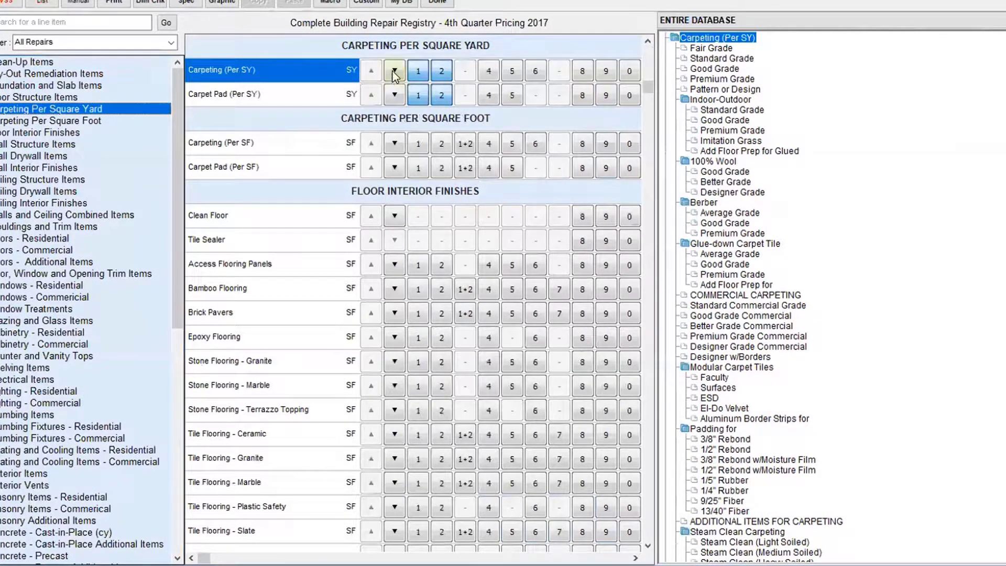
pyautogui.click(394, 72)
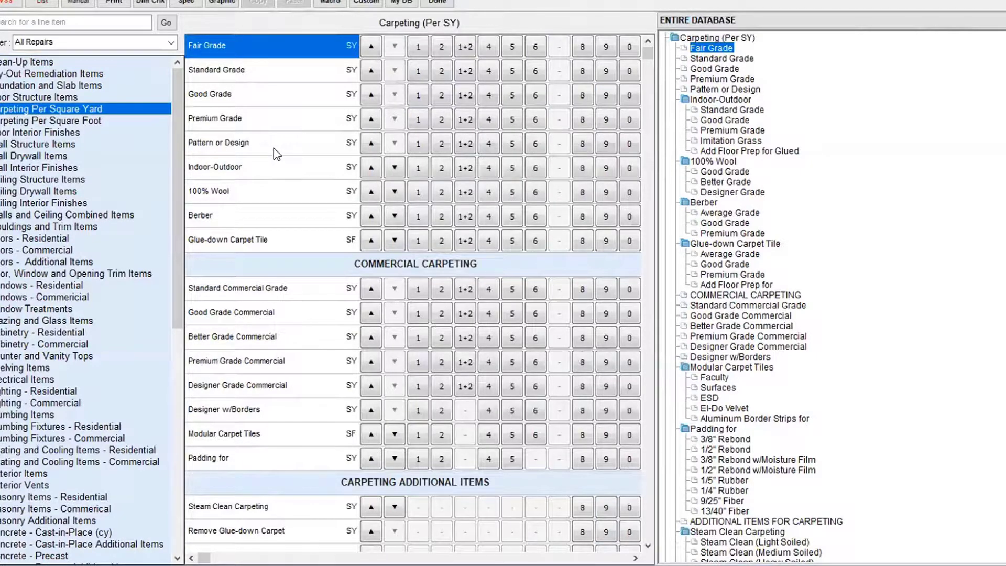
pyautogui.click(285, 218)
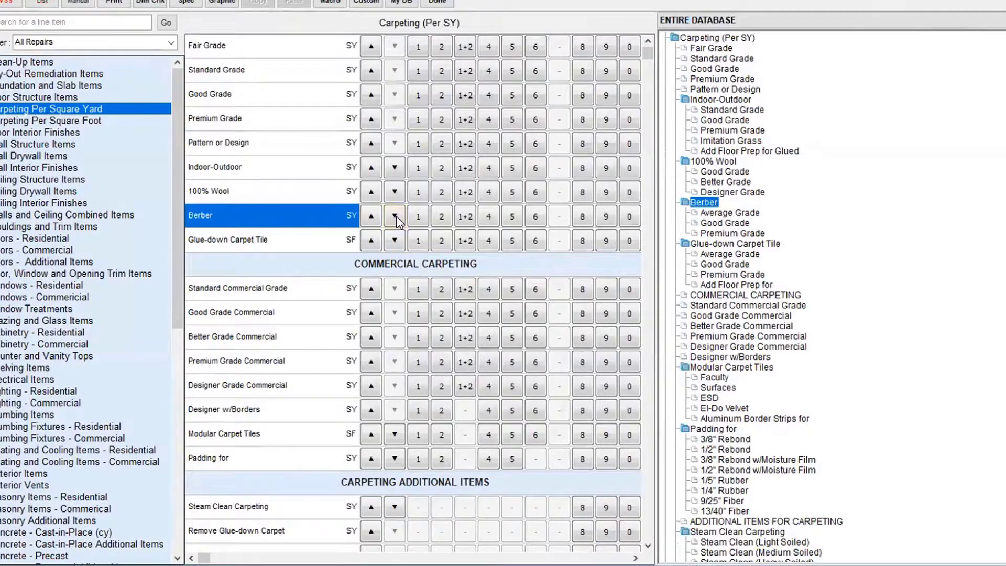
pyautogui.click(395, 216)
pyautogui.click(259, 100)
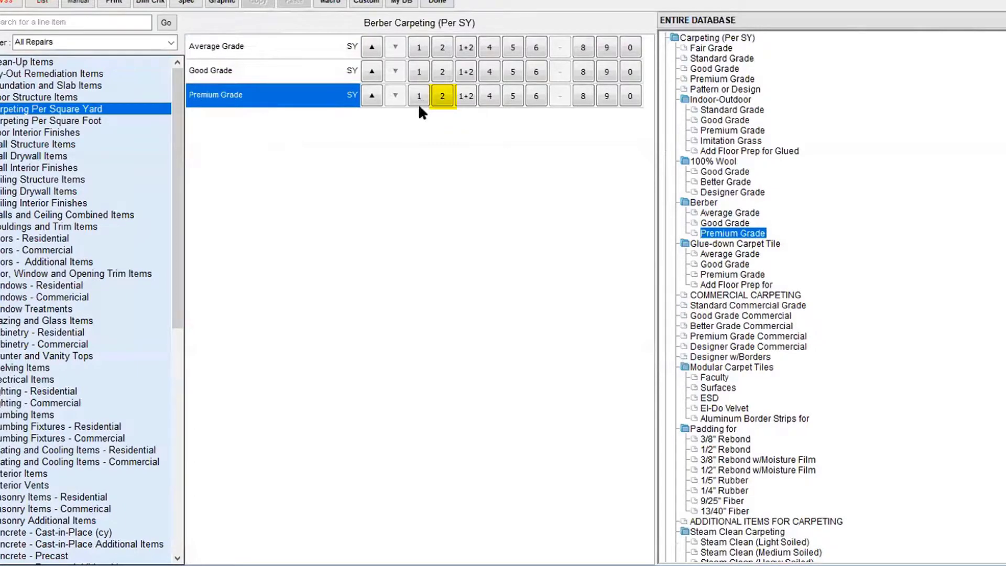
pyautogui.click(446, 97)
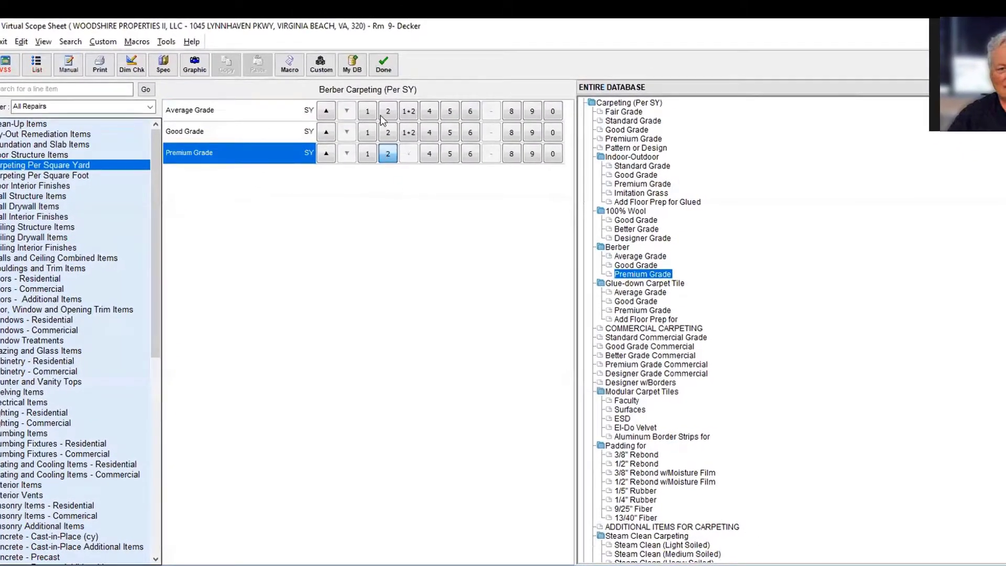
pyautogui.click(383, 64)
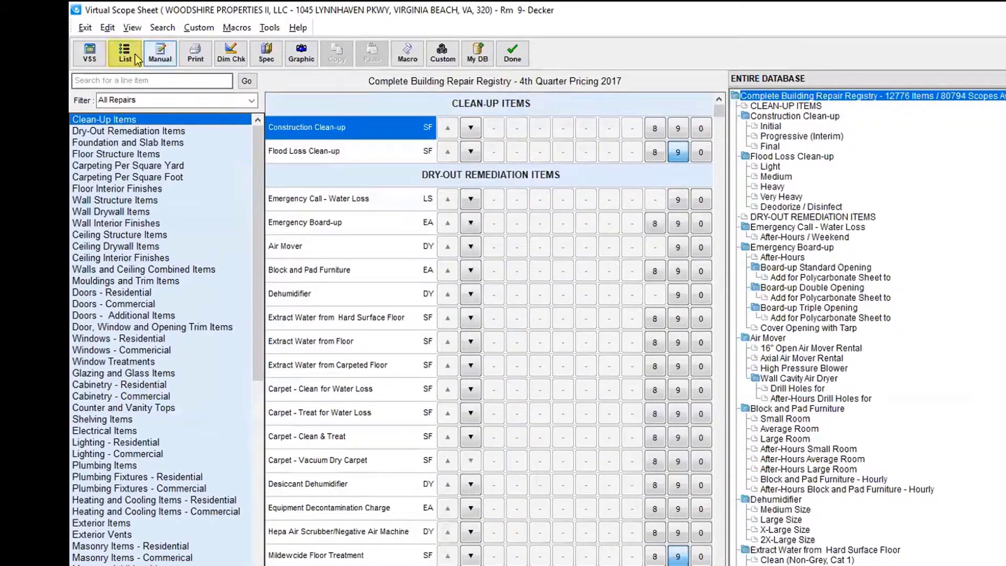
# In the Rm 9 list of scoped items, delete all items from Remove Carpet Pad (Per SY) through Replace Electrical Outlet
pyautogui.click(135, 56)
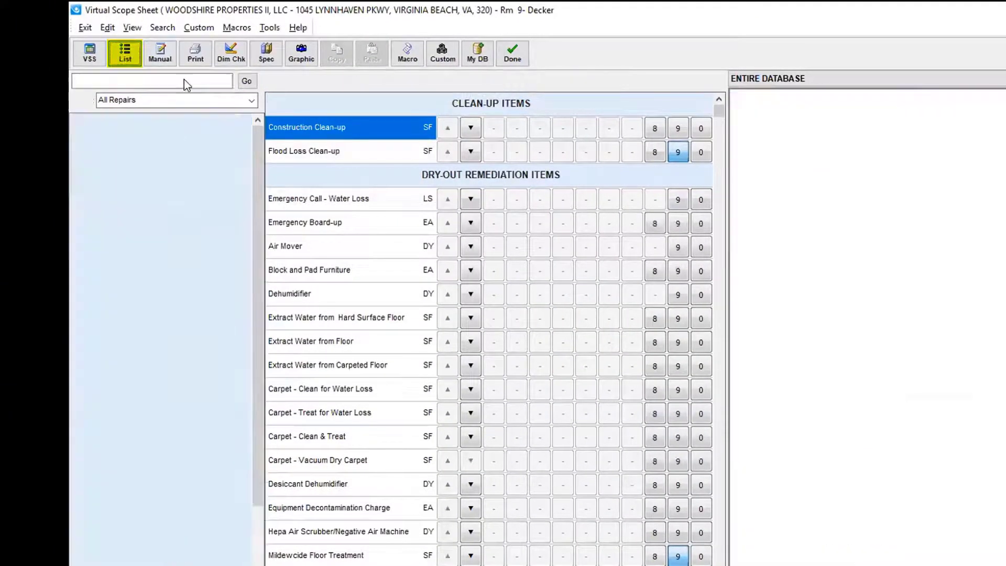
pyautogui.click(271, 485)
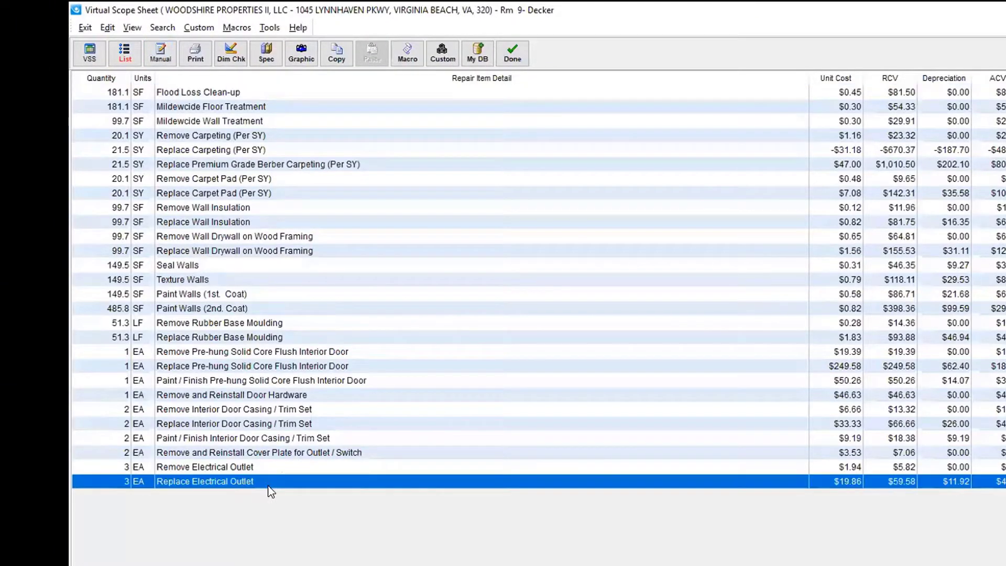
pyautogui.press('shift')
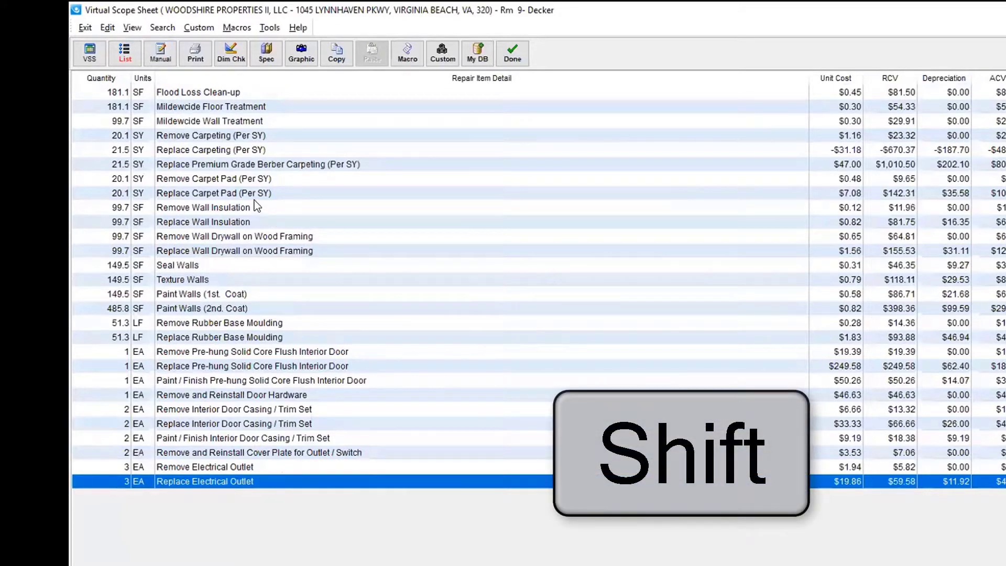
pyautogui.keyDown('shift'); pyautogui.click(218, 178); pyautogui.keyUp('shift')
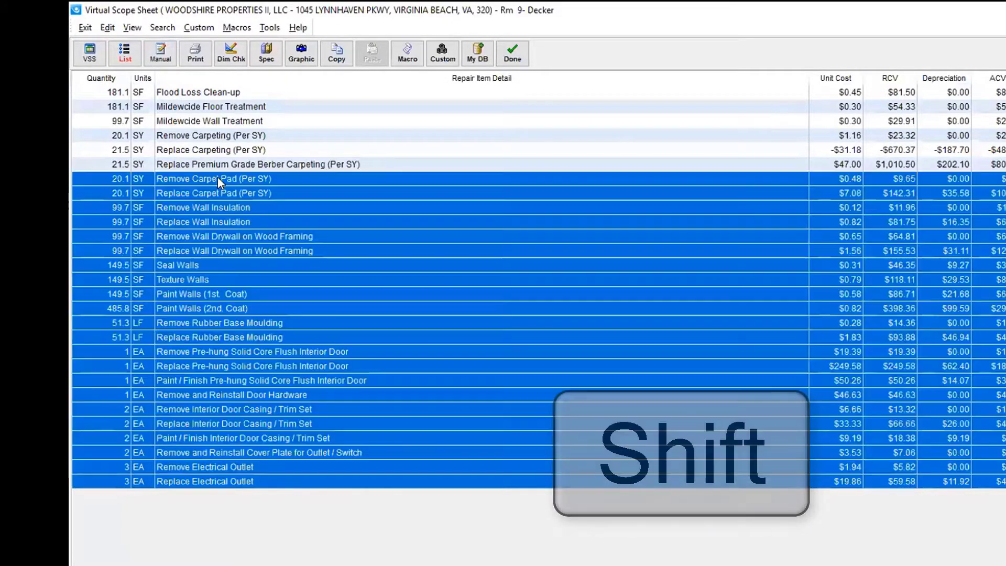
pyautogui.rightClick(218, 178)
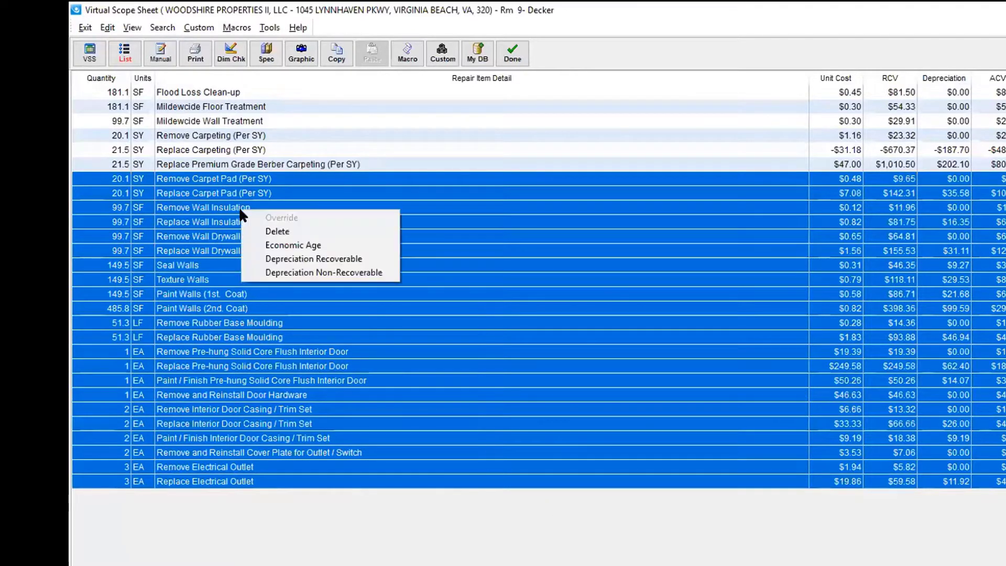
pyautogui.click(257, 231)
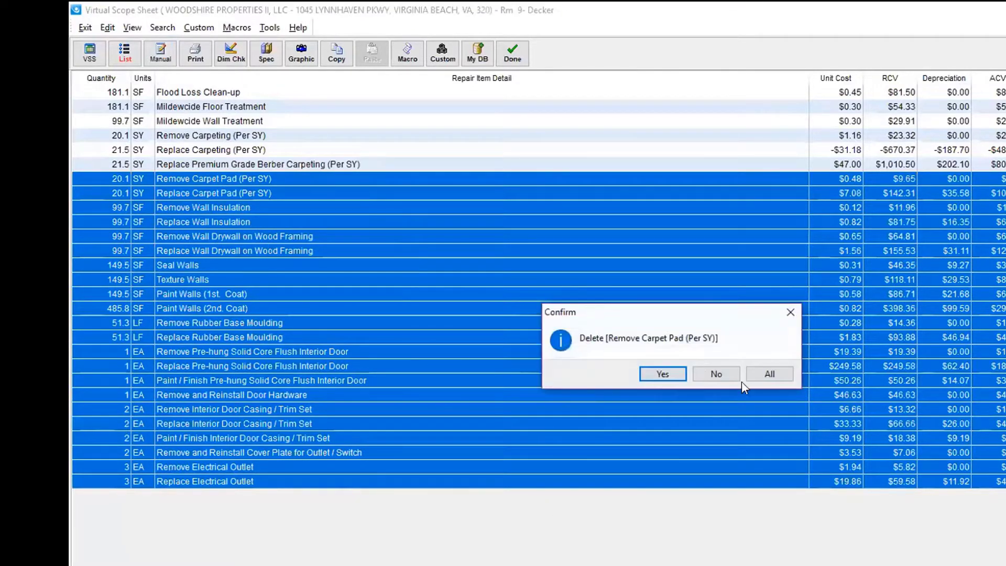
pyautogui.click(770, 374)
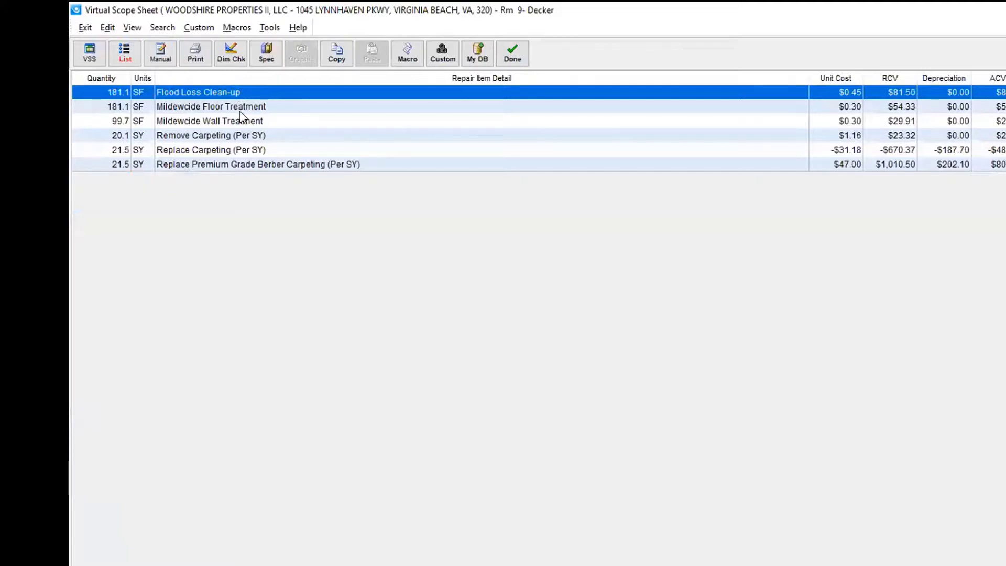
# Delete the Rm 9 items from Flood Loss Clean-up through Remove Carpeting (Per SY) and finish the scope sheet
pyautogui.keyDown('shift'); pyautogui.click(270, 126); pyautogui.keyUp('shift')
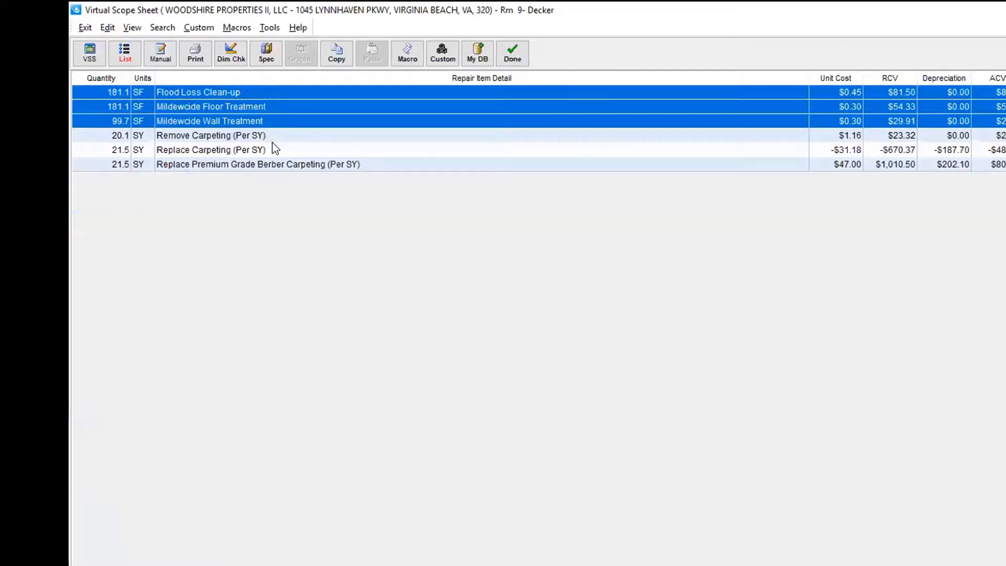
pyautogui.keyDown('shift'); pyautogui.click(274, 138); pyautogui.keyUp('shift')
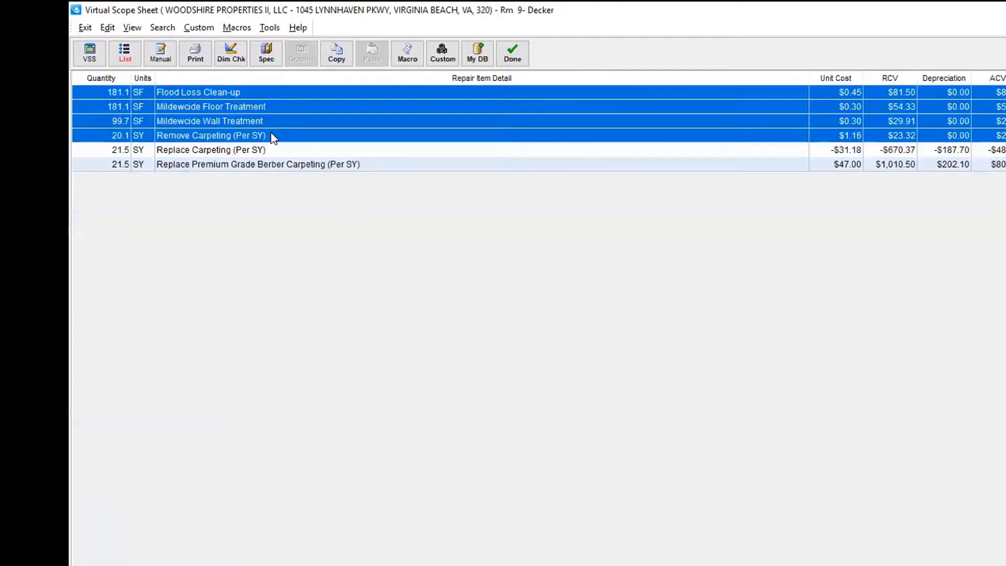
pyautogui.rightClick(273, 138)
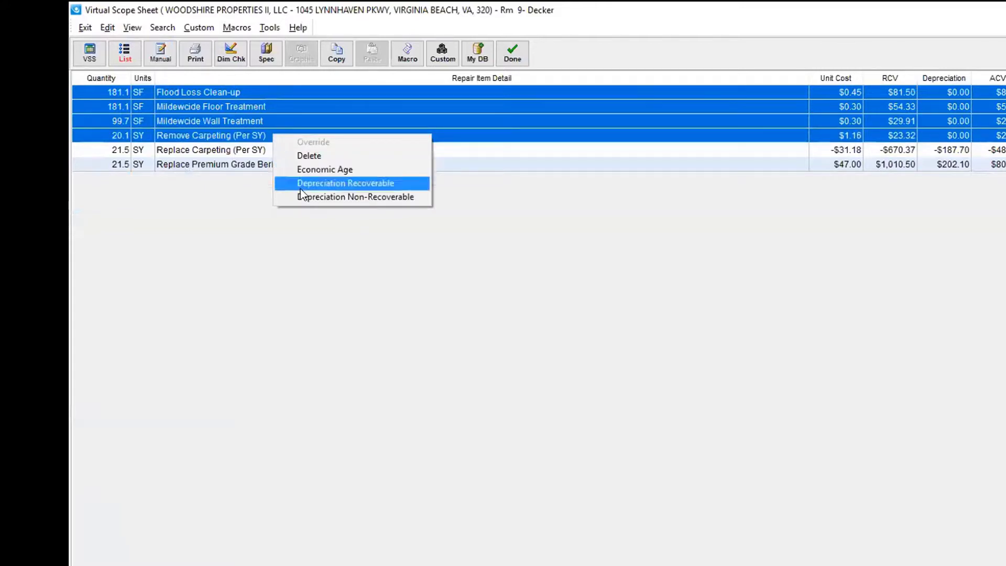
pyautogui.click(296, 156)
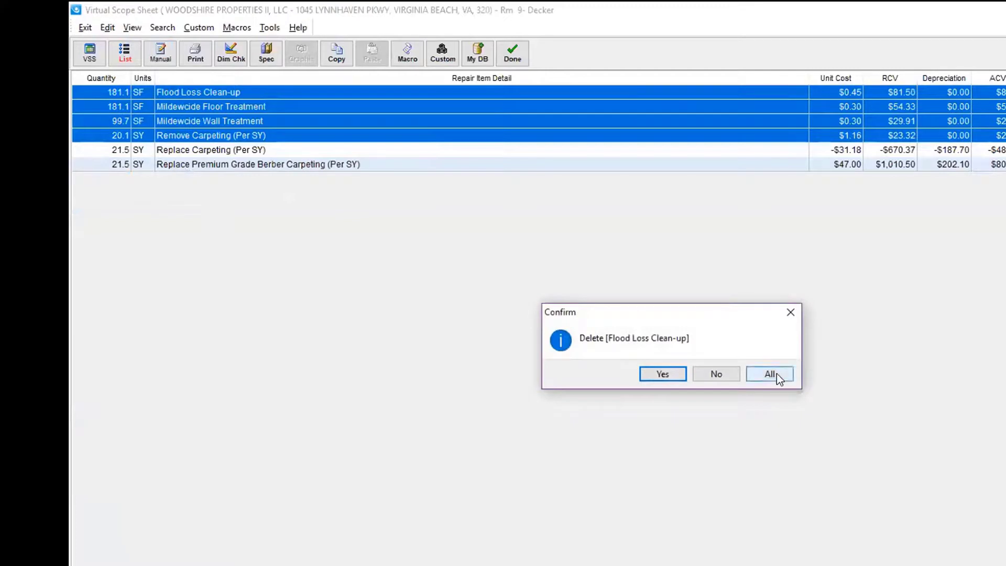
pyautogui.click(776, 374)
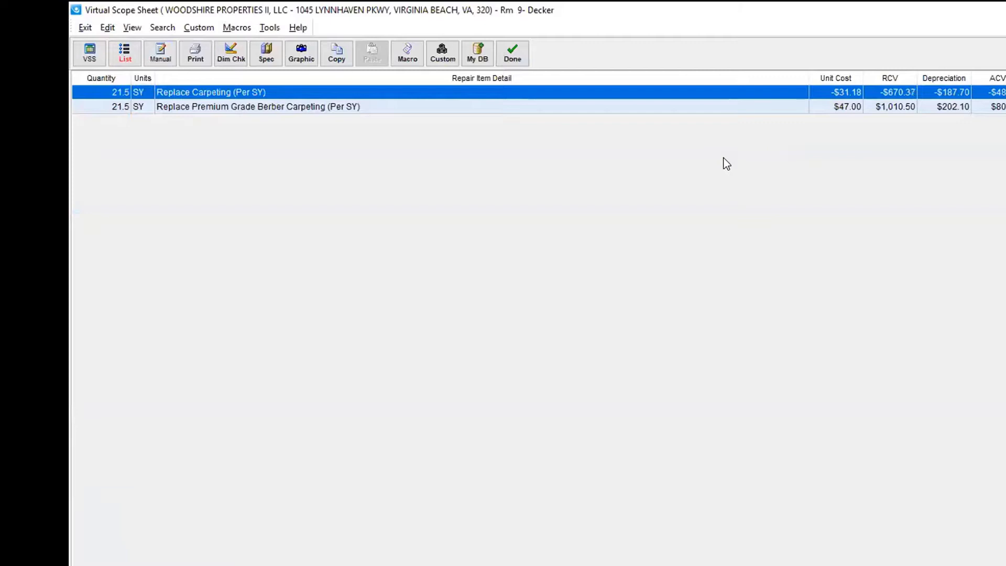
pyautogui.click(513, 53)
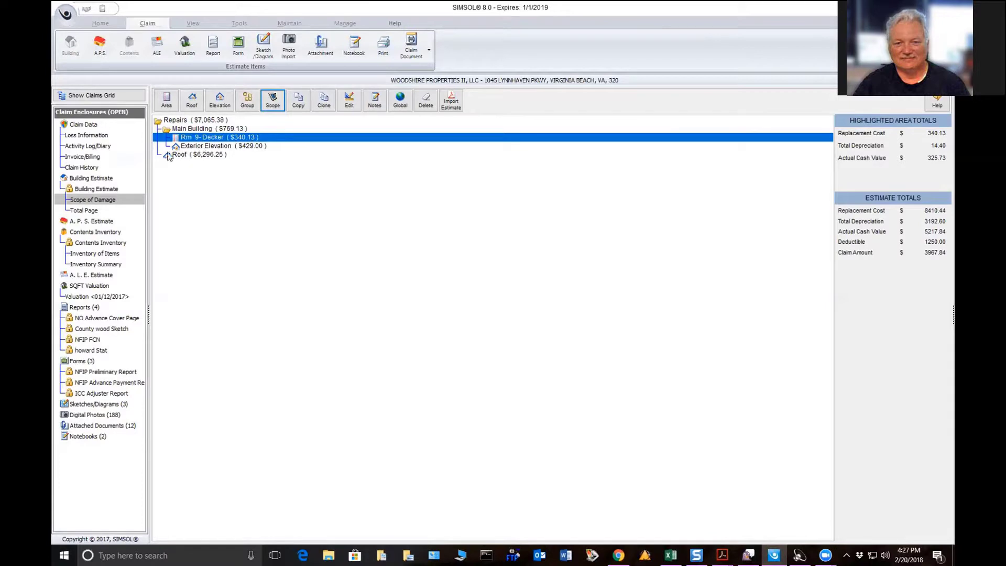
# Delete the Roof area from the estimate's repairs
pyautogui.click(185, 156)
pyautogui.rightClick(187, 156)
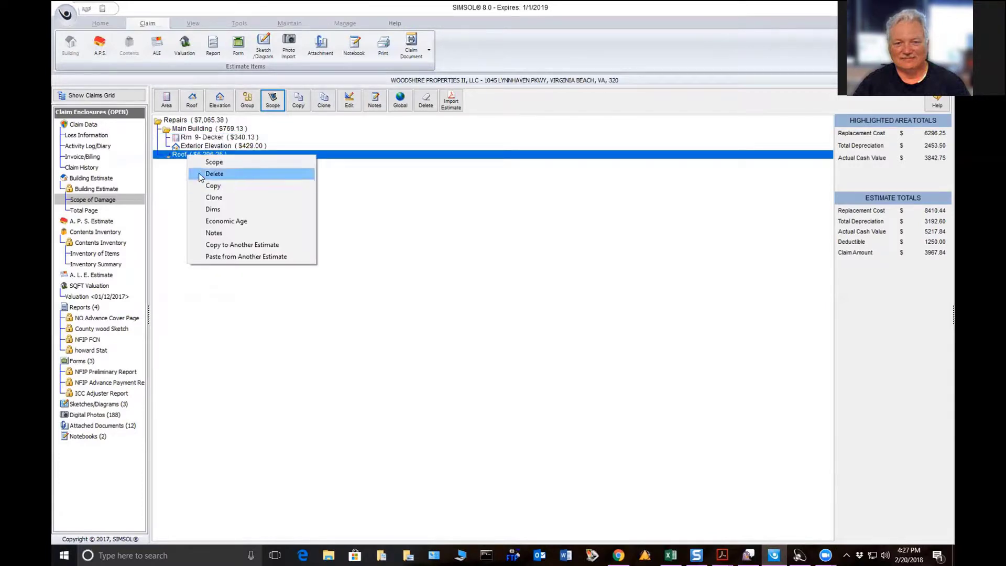
pyautogui.click(214, 173)
pyautogui.press('Return')
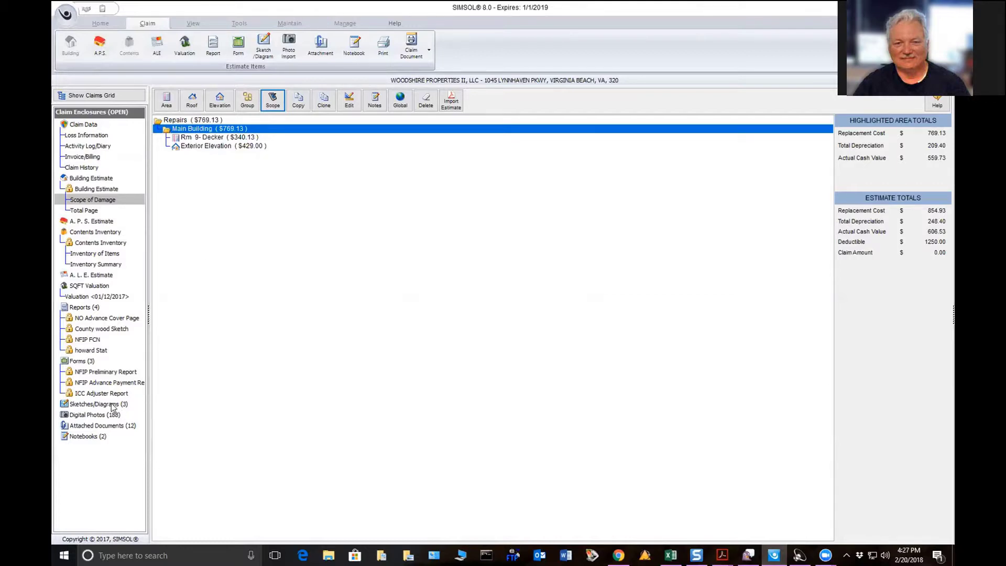
# Add an NFIP Proof of Loss form from the Direct - DSA - with OMB Numbers group and review its loss and deductible lines
pyautogui.click(77, 362)
pyautogui.rightClick(74, 364)
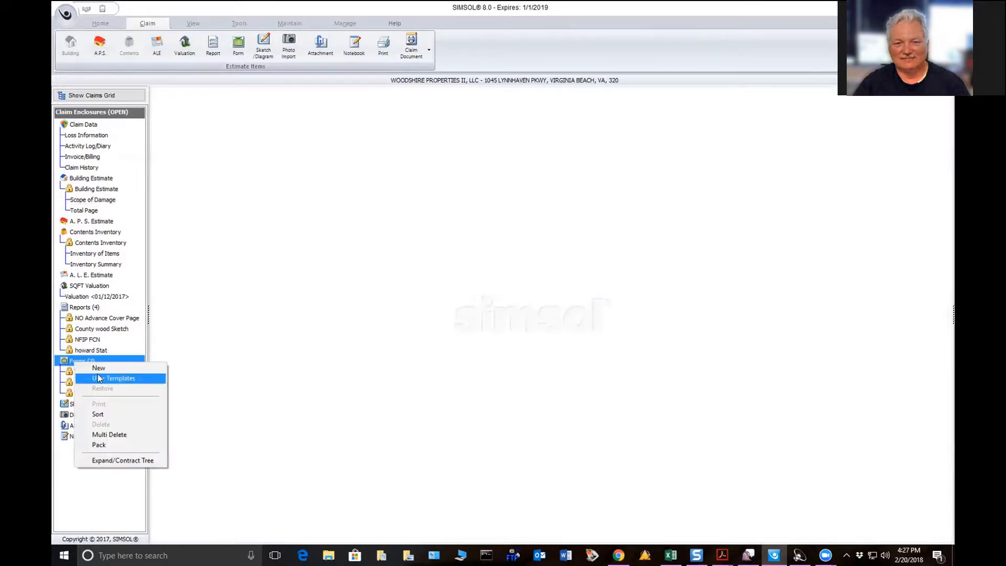
pyautogui.click(98, 370)
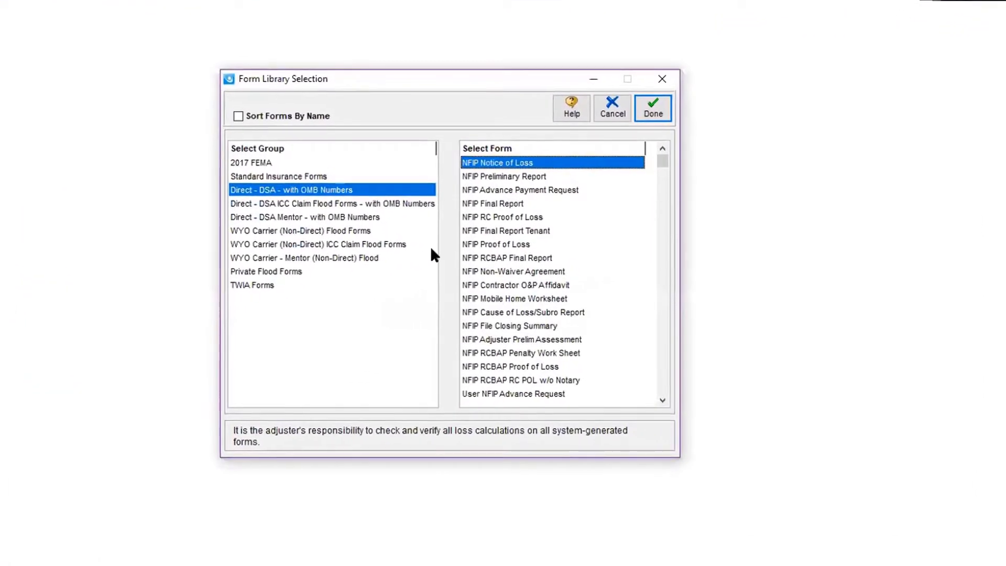
pyautogui.click(514, 244)
pyautogui.click(642, 108)
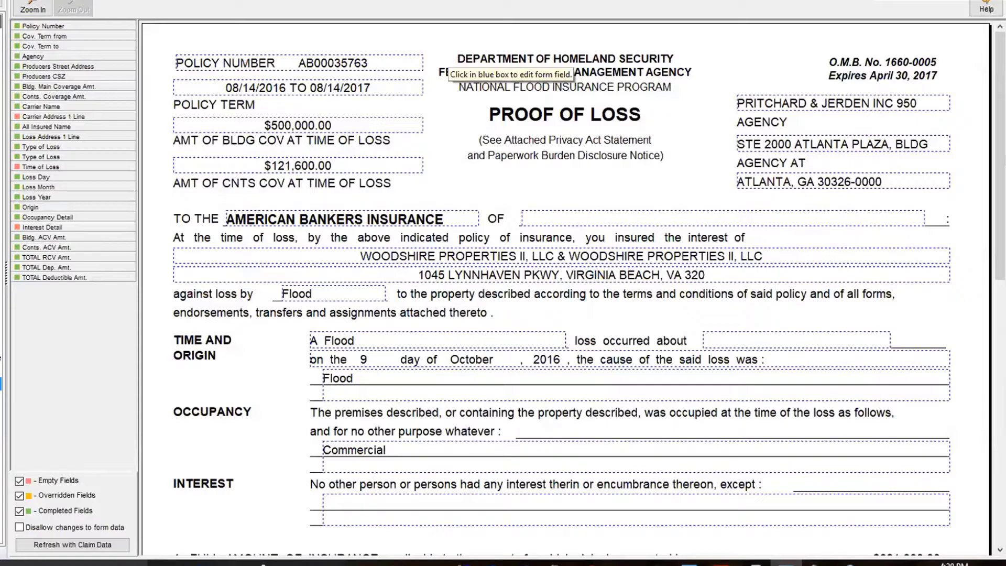
pyautogui.moveTo(1001, 192); pyautogui.dragTo(1001, 349)
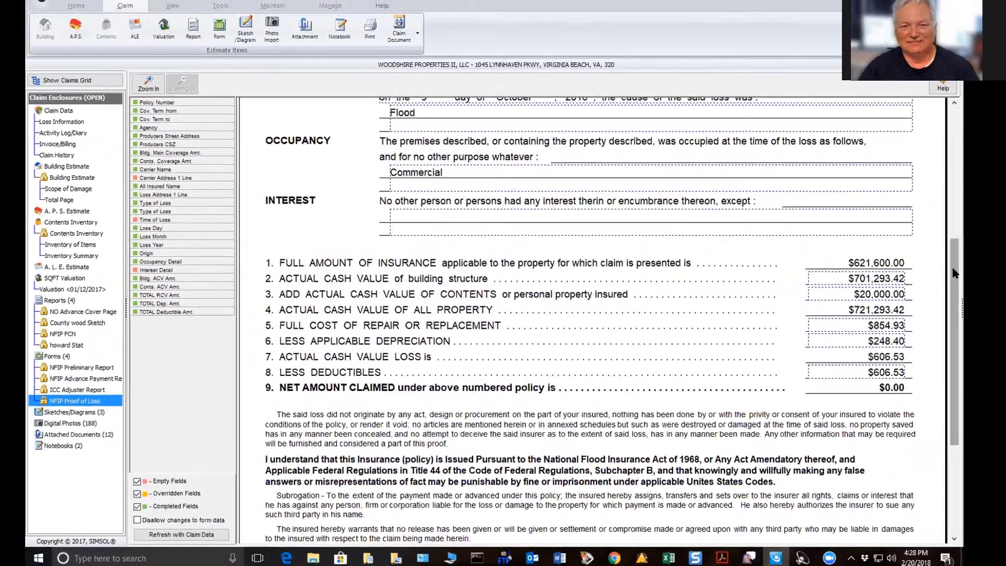
pyautogui.scroll(-3, 675, 278)
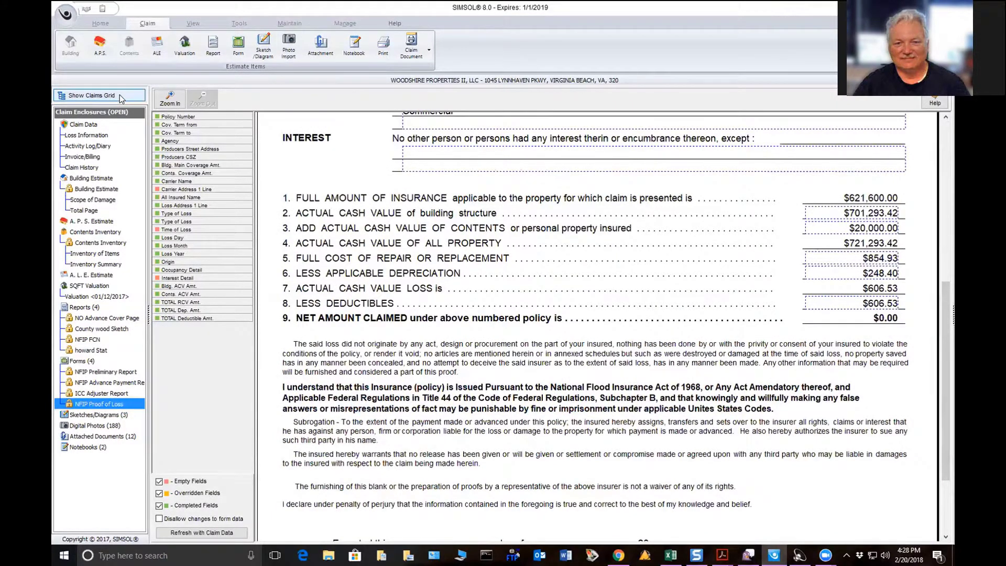
# Reopen the second WOODSHIRE PROPERTIES claim from the claims grid and open the claim coverages in its loss information
pyautogui.click(121, 97)
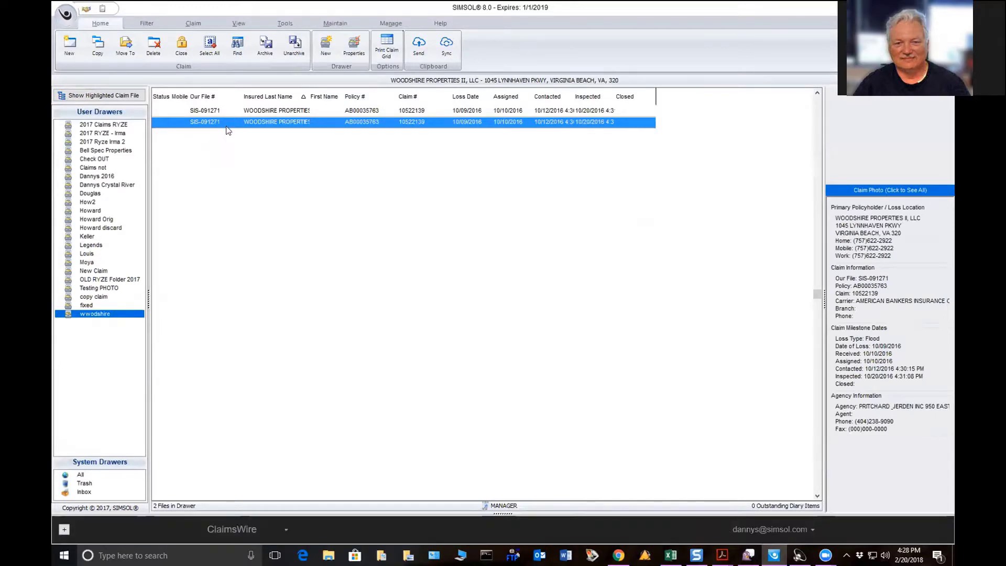
pyautogui.doubleClick(227, 125)
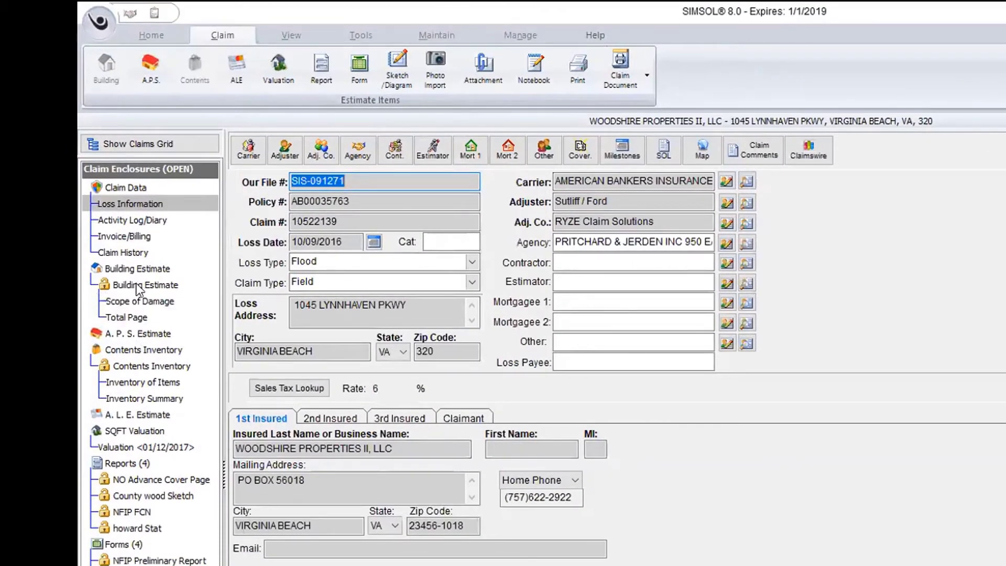
pyautogui.click(167, 206)
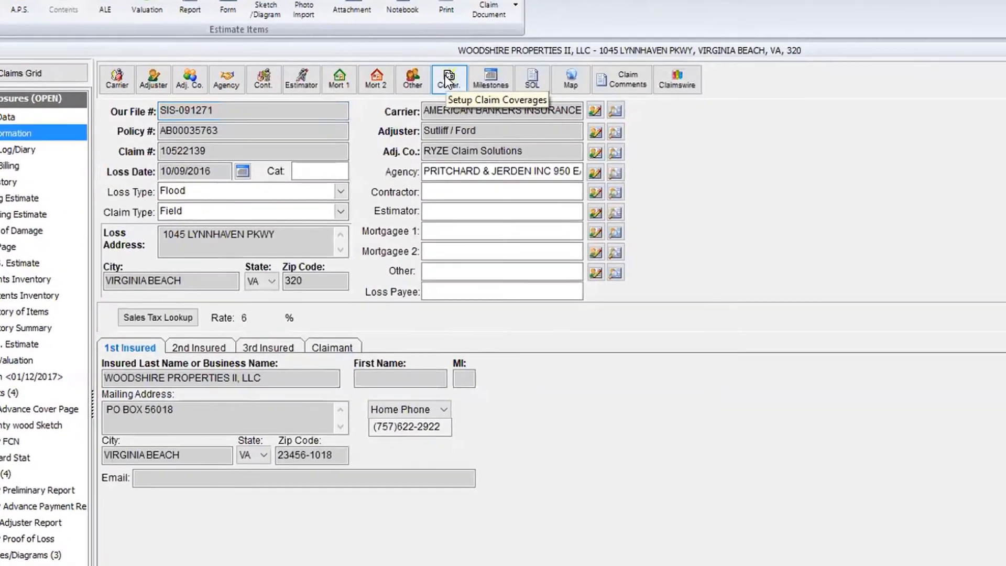
pyautogui.click(573, 147)
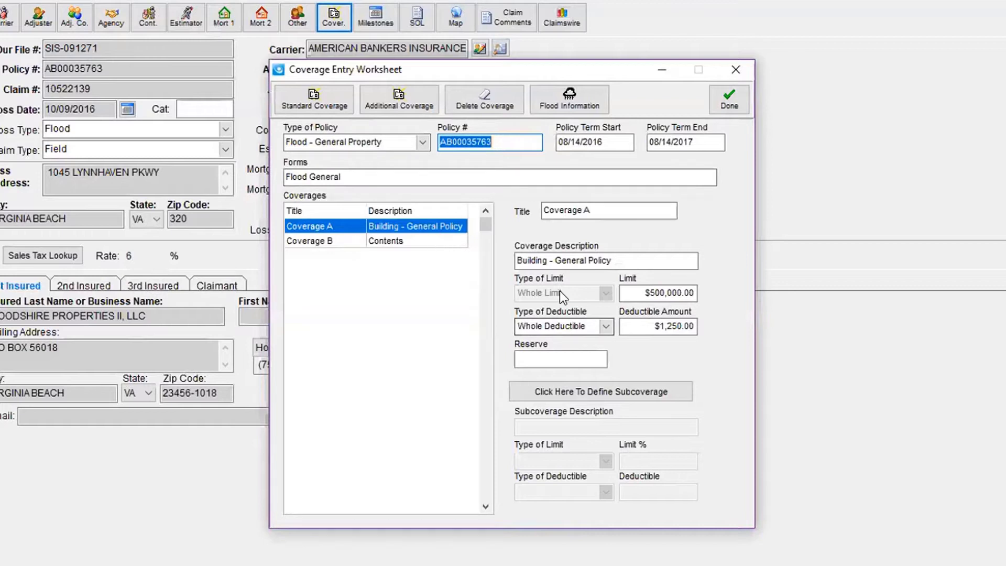
# Set the Coverage A building deductible amount to 0 and finish the coverage worksheet
pyautogui.click(646, 325)
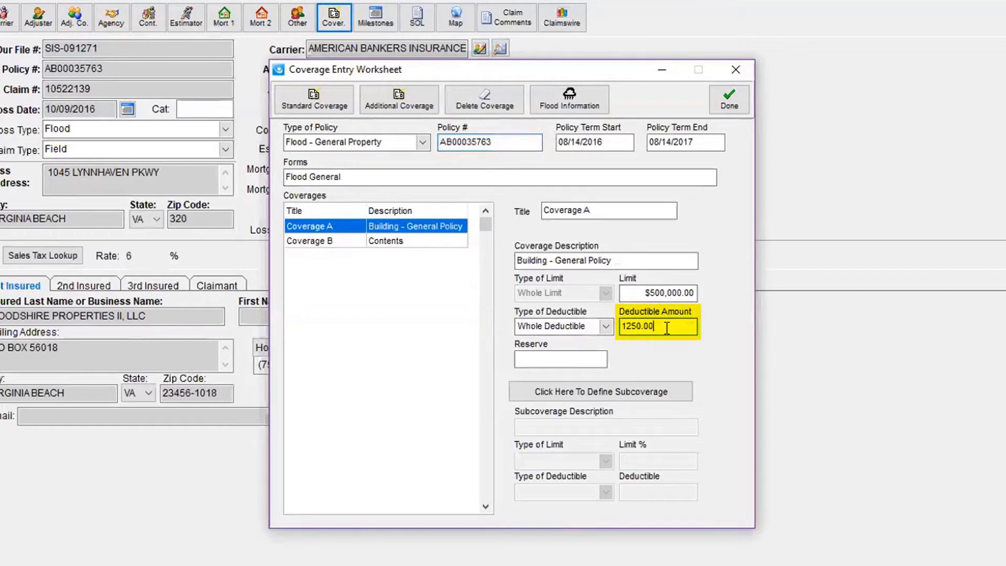
pyautogui.press('BackSpace')
pyautogui.press('BackSpace')
pyautogui.press('BackSpace')
pyautogui.press('BackSpace')
pyautogui.press('BackSpace')
pyautogui.press('BackSpace')
pyautogui.press('BackSpace')
pyautogui.write('0')
pyautogui.press('Tab')
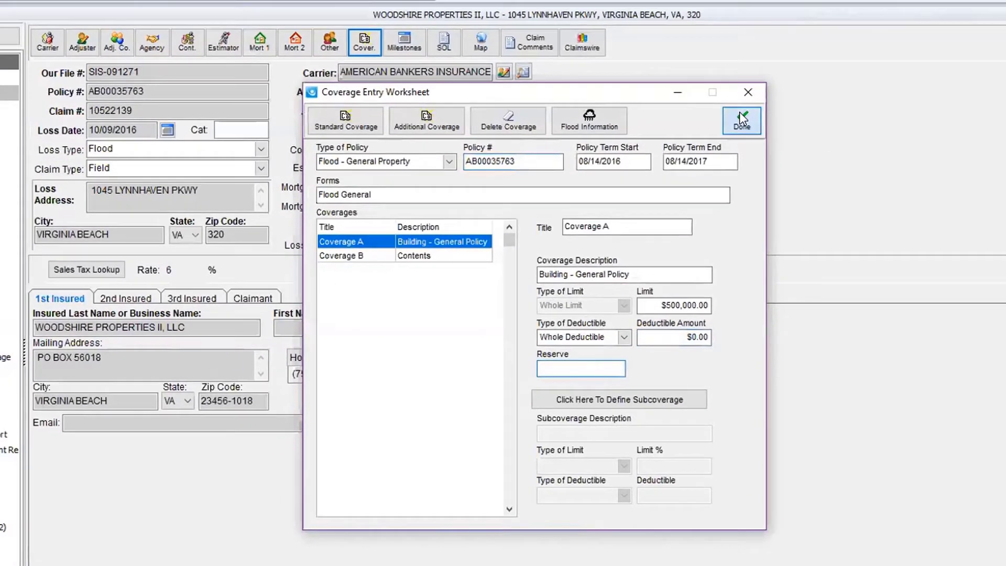
pyautogui.click(729, 98)
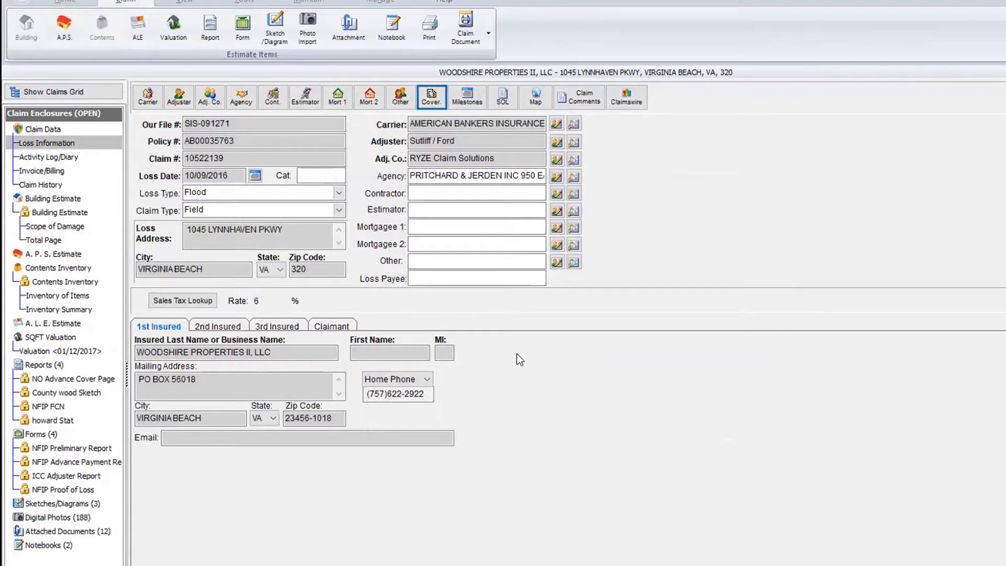
# Reopen the NFIP Proof of Loss form and check its deductible and net amount claimed lines
pyautogui.doubleClick(80, 492)
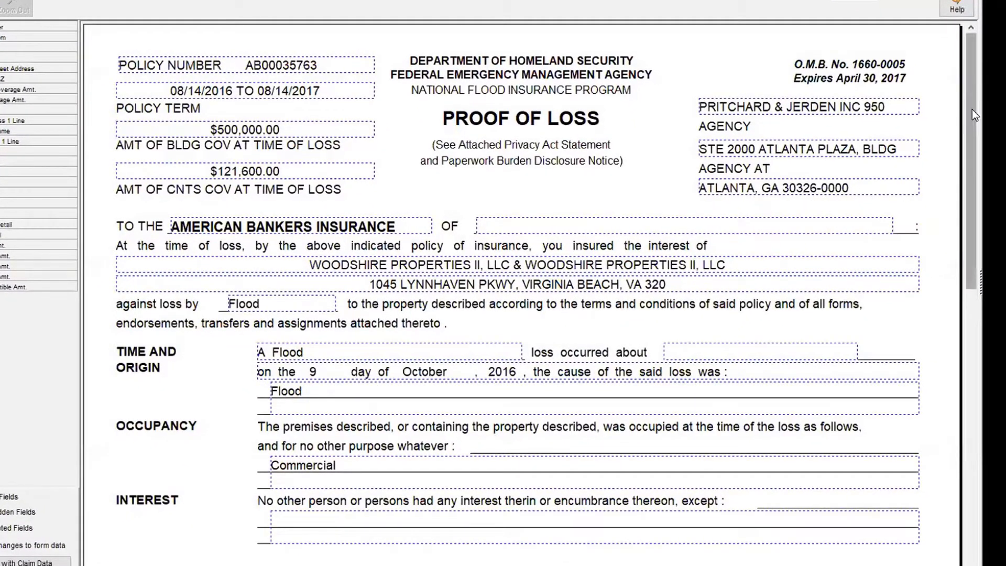
pyautogui.moveTo(973, 149); pyautogui.dragTo(975, 405)
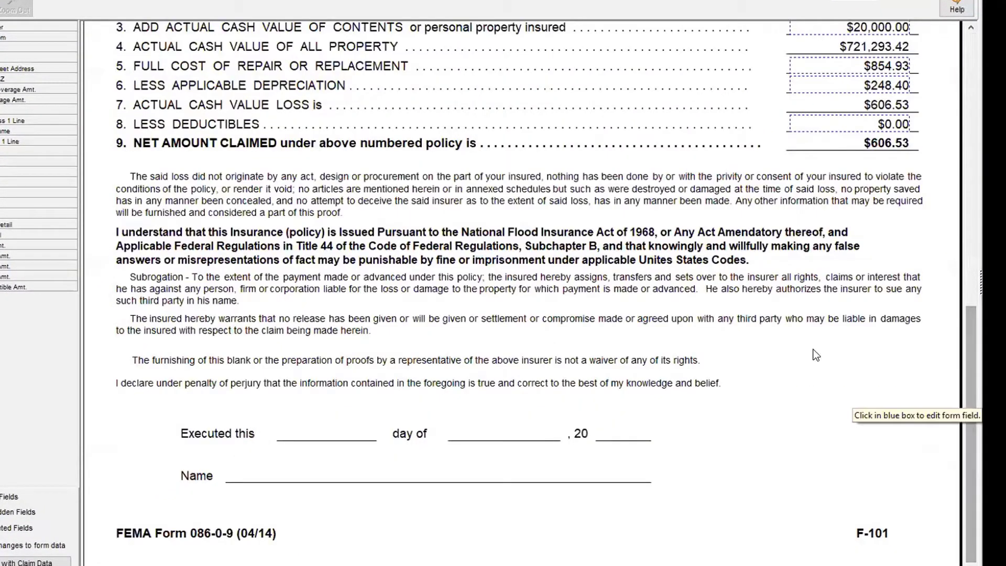
pyautogui.click(971, 27)
pyautogui.click(971, 26)
pyautogui.click(971, 27)
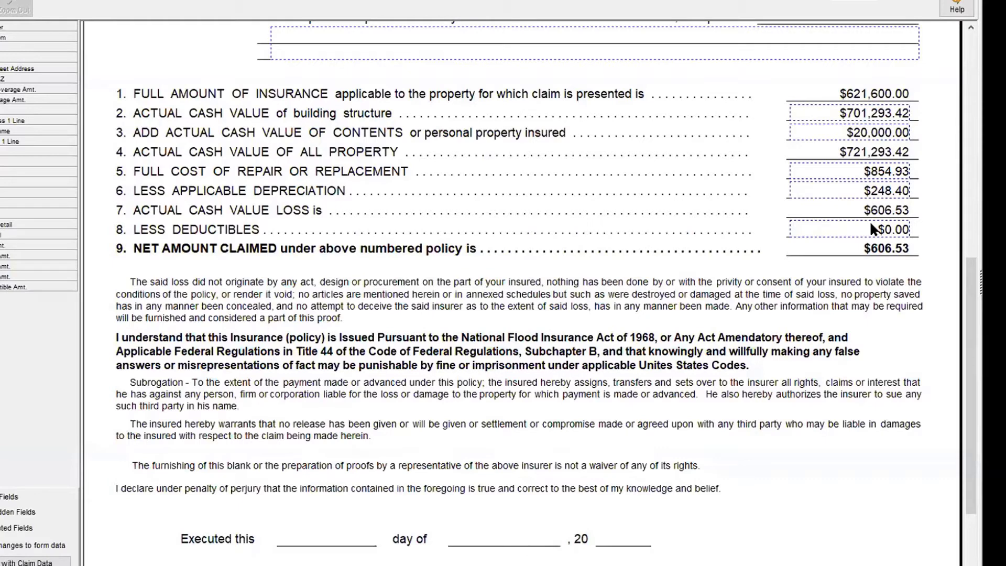
pyautogui.click(970, 26)
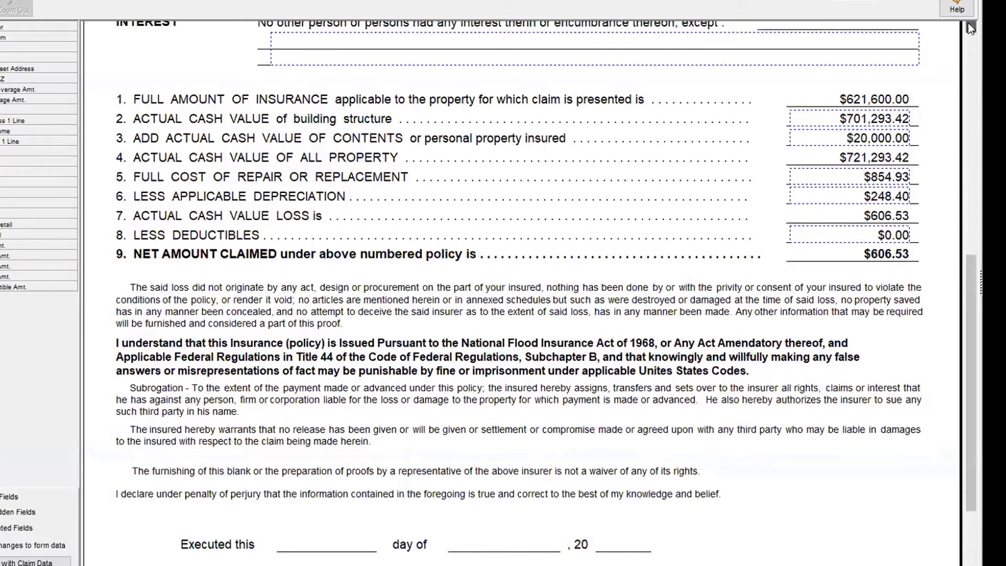
pyautogui.moveTo(970, 265); pyautogui.dragTo(966, 65)
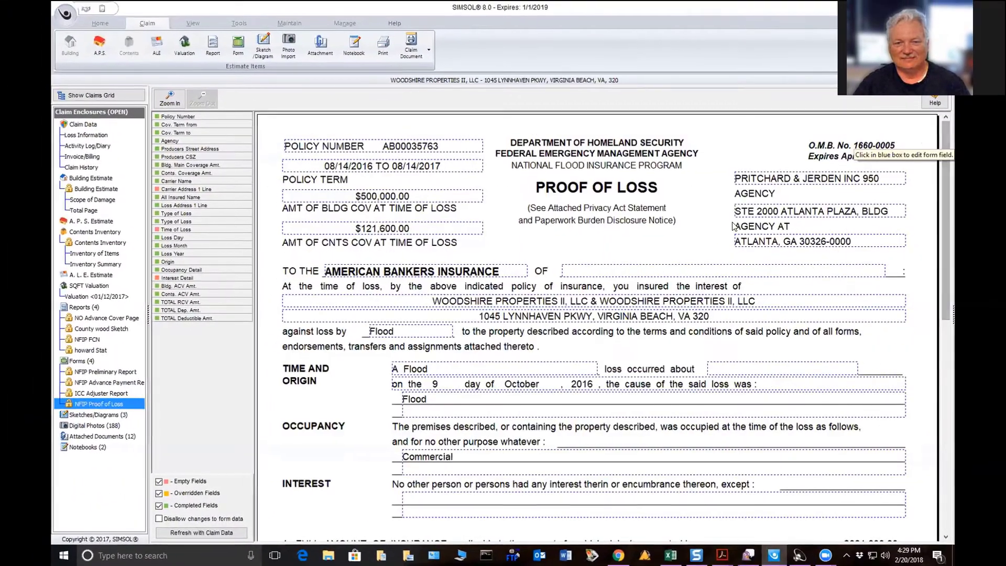